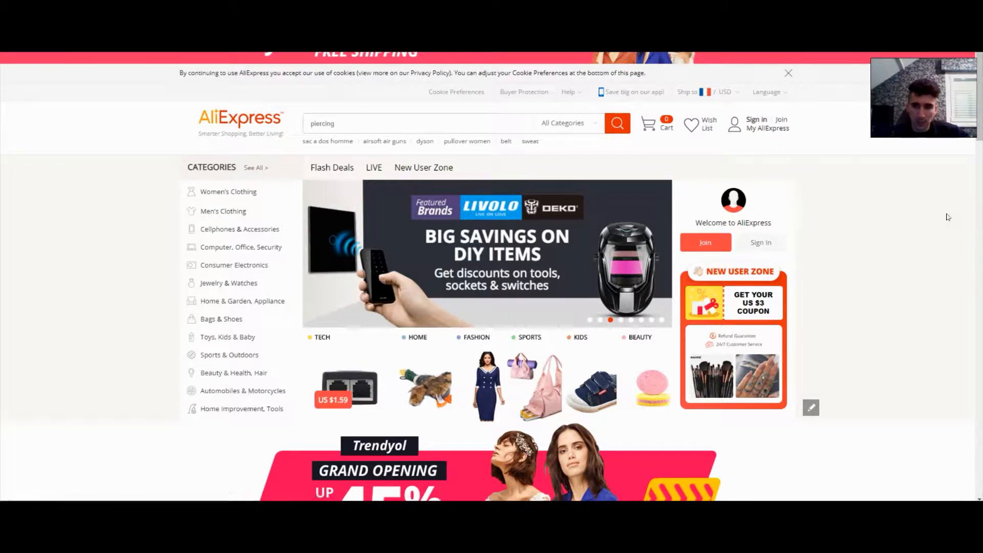
# Browse the AliExpress home page's recommended products and open the COWATHER men's leather belt listing
pyautogui.scroll(-10, 849, 320)
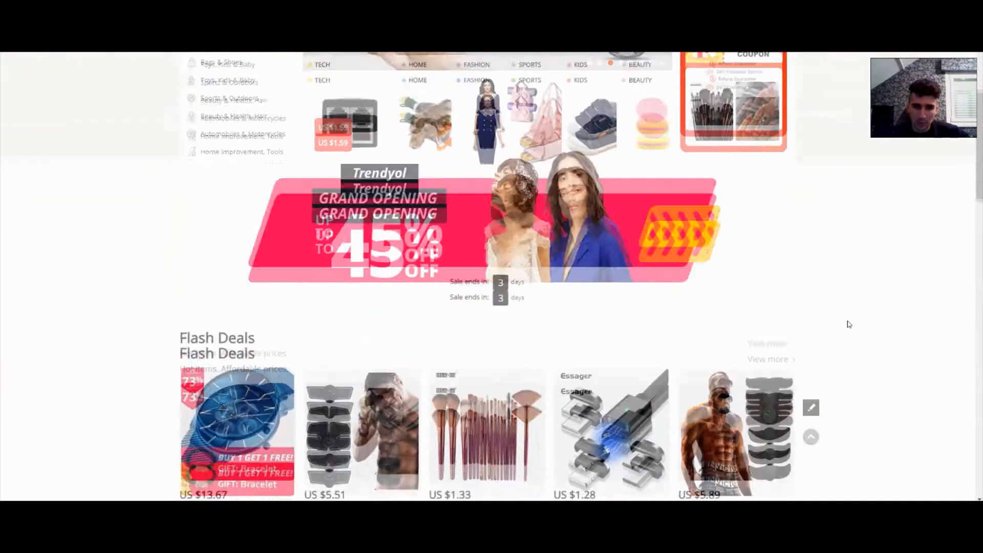
pyautogui.scroll(-3, 847, 323)
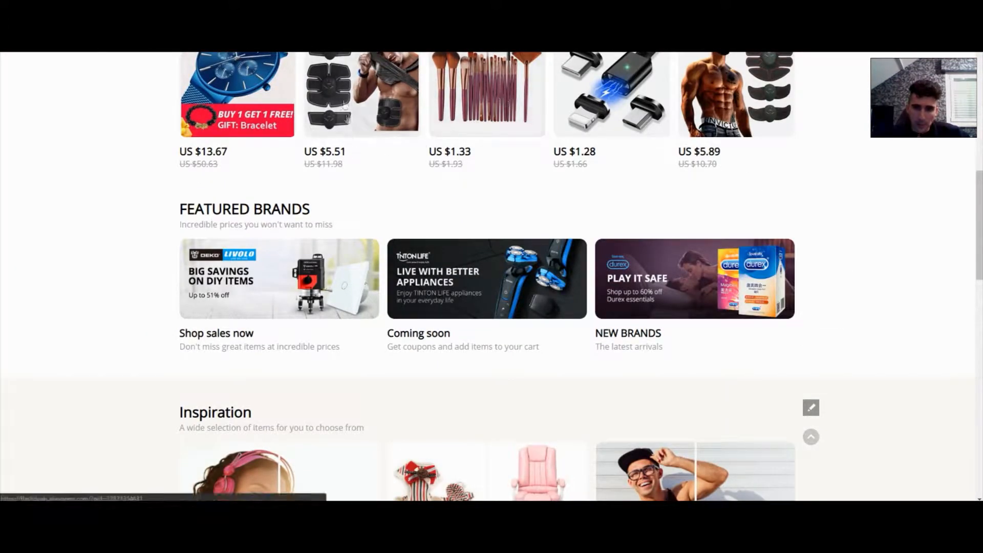
pyautogui.scroll(-5, 705, 203)
pyautogui.scroll(-9, 708, 200)
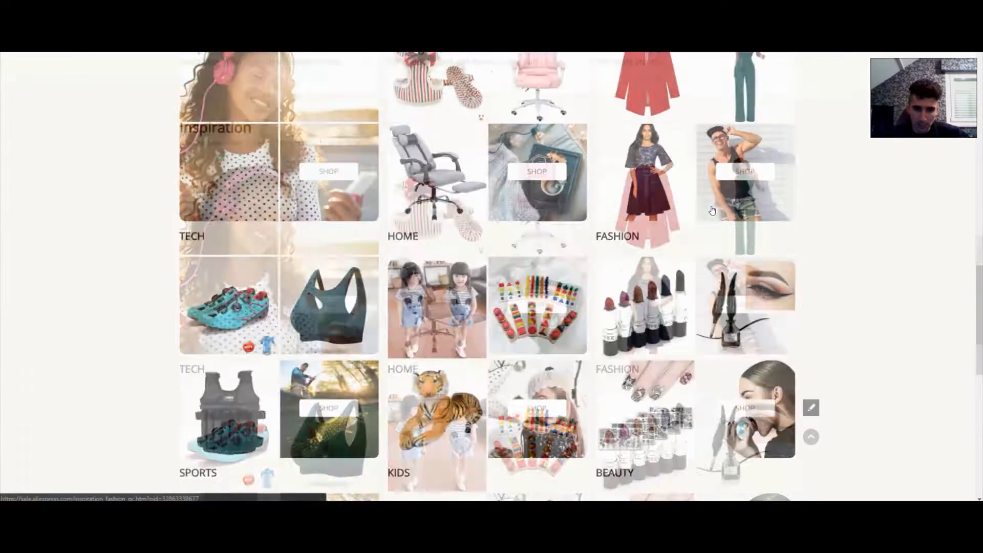
pyautogui.scroll(-4, 713, 209)
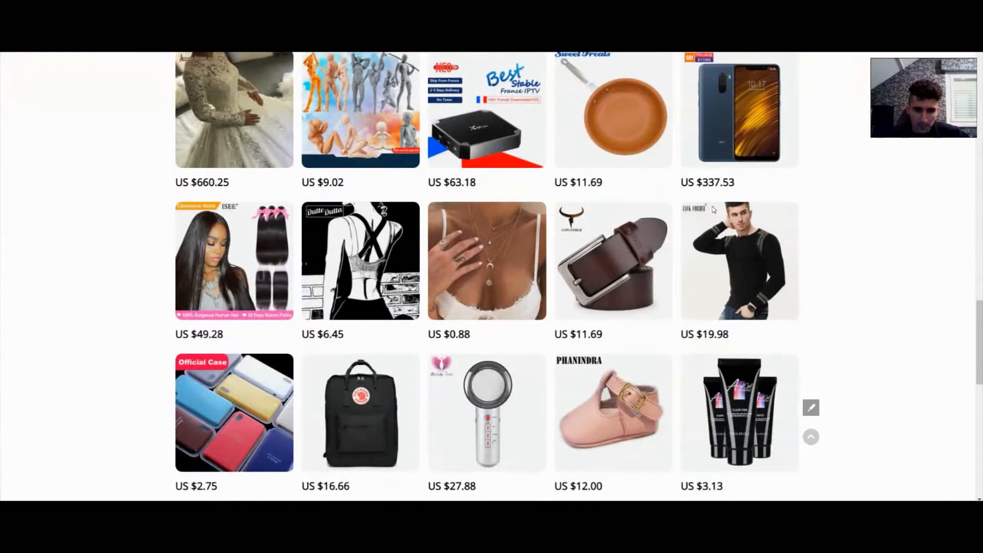
pyautogui.scroll(-2, 713, 210)
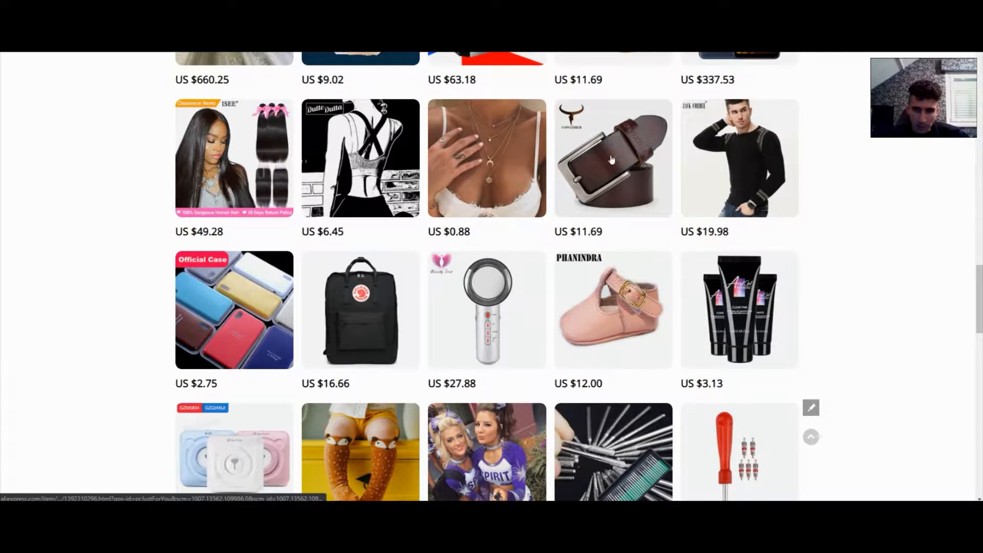
pyautogui.click(623, 169)
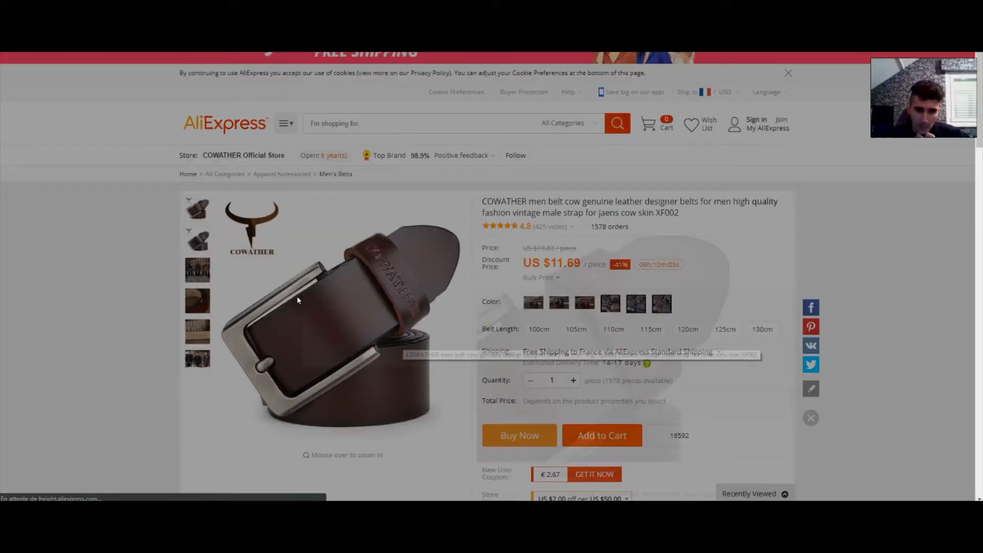
pyautogui.click(651, 158)
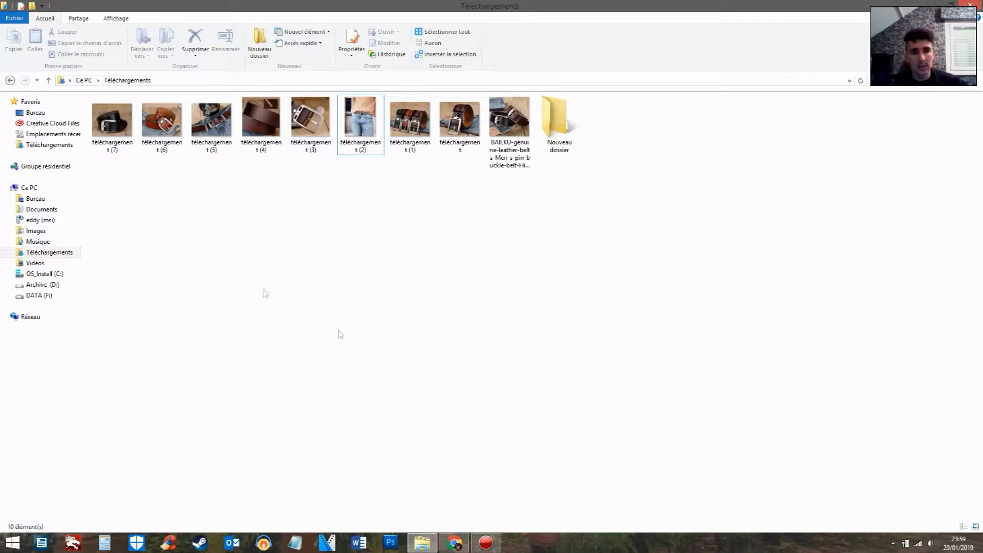
# Look through the downloaded belt photos in the photo viewer, starting with téléchargement (7), and close the viewer
pyautogui.doubleClick(107, 135)
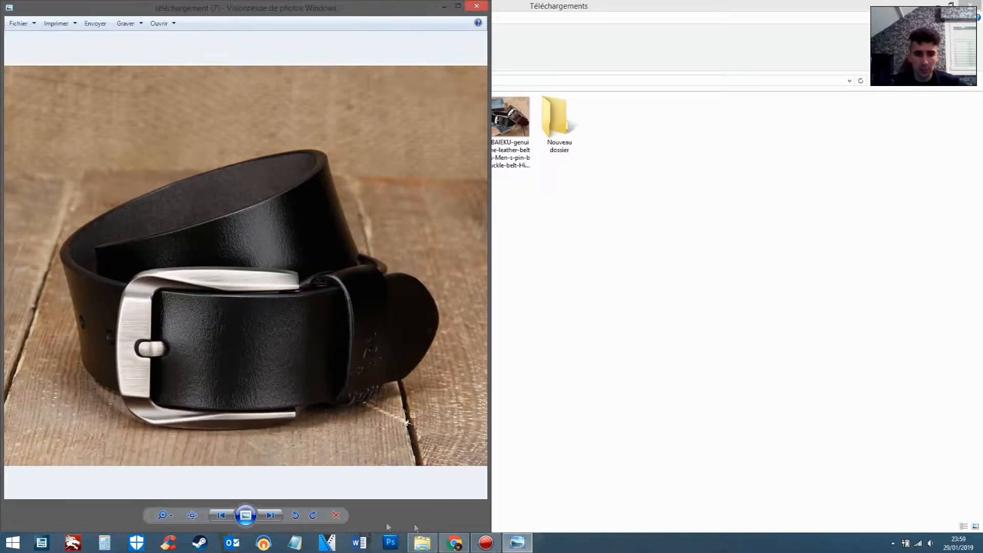
pyautogui.click(270, 514)
pyautogui.click(271, 514)
pyautogui.click(272, 514)
pyautogui.click(272, 515)
pyautogui.click(270, 515)
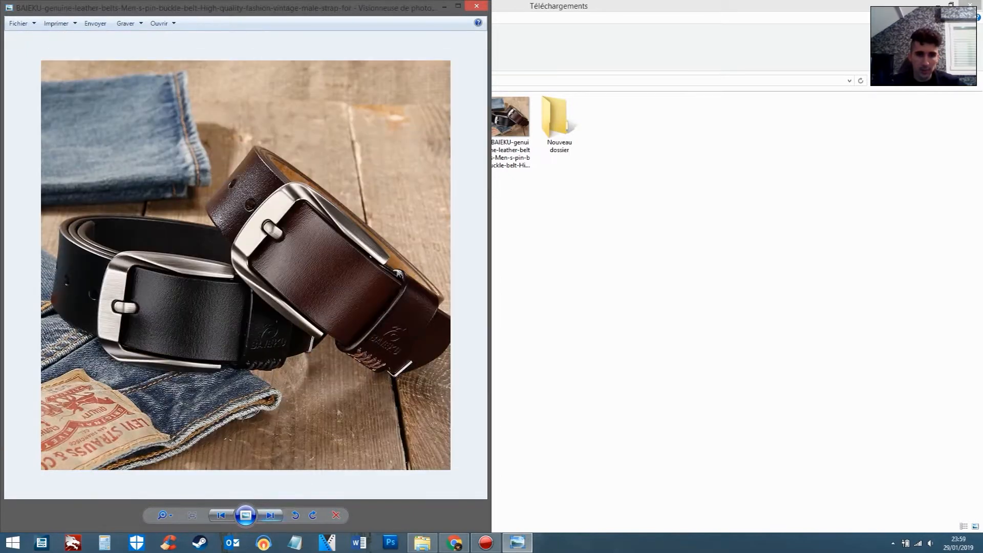
pyautogui.click(476, 6)
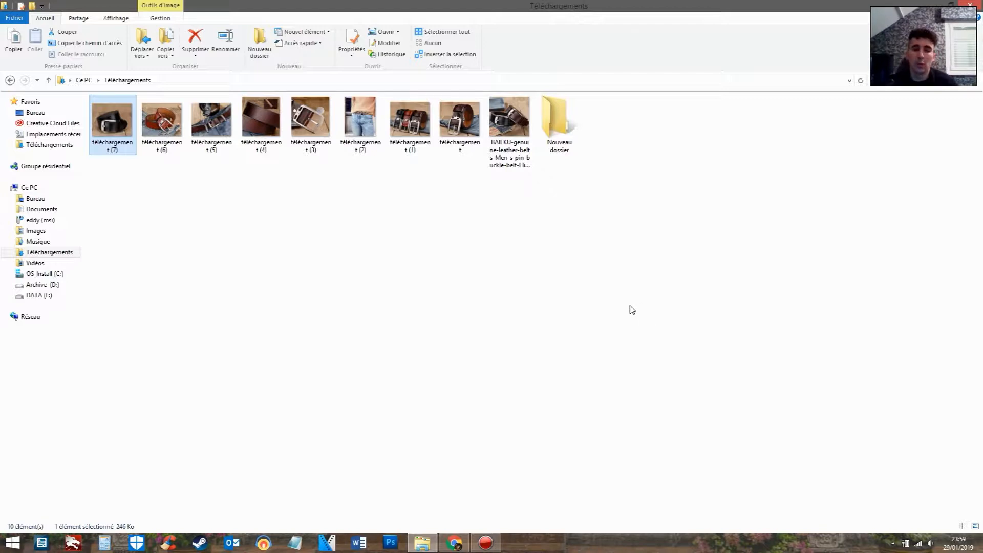
# Search the computer for "movie" and launch Movie Maker
pyautogui.click(11, 544)
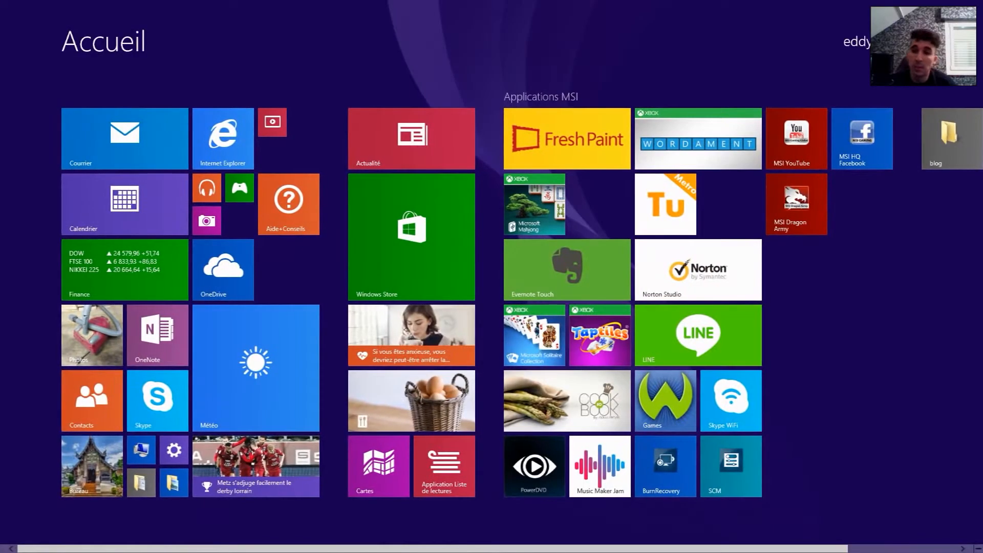
pyautogui.press('super+s')
pyautogui.write('movie Mak')
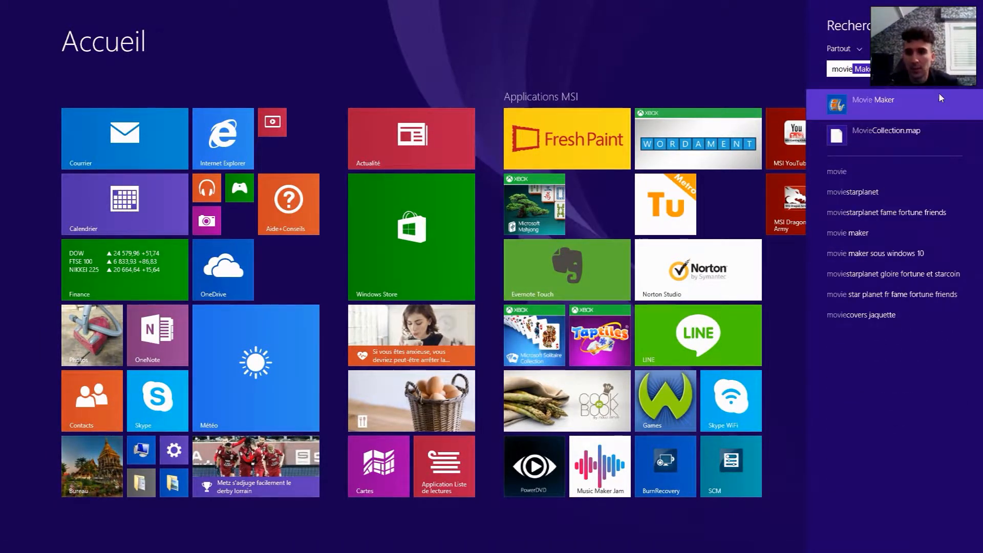
pyautogui.click(932, 99)
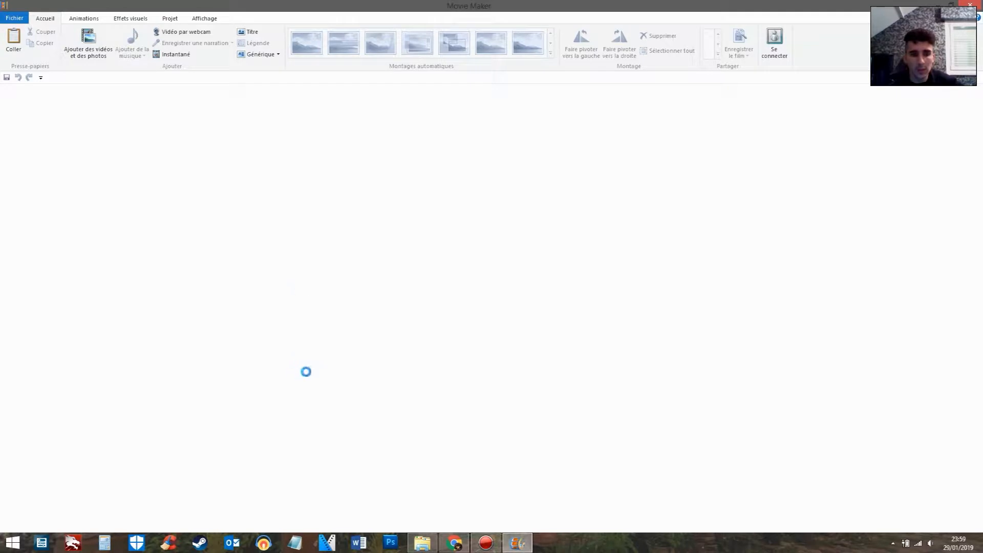
# Add all nine belt photos from the Téléchargements folder to the video project
pyautogui.click(7, 20)
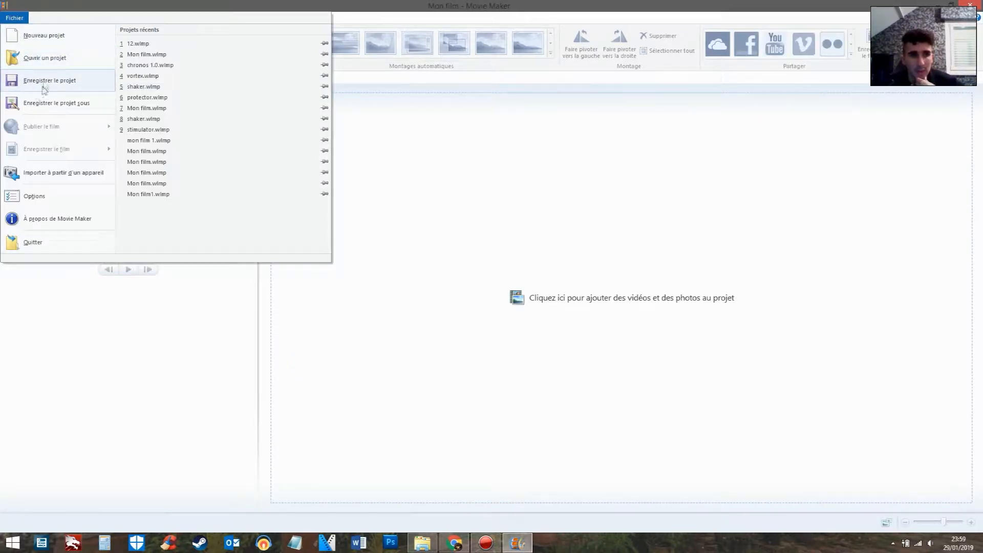
pyautogui.click(495, 216)
pyautogui.click(85, 44)
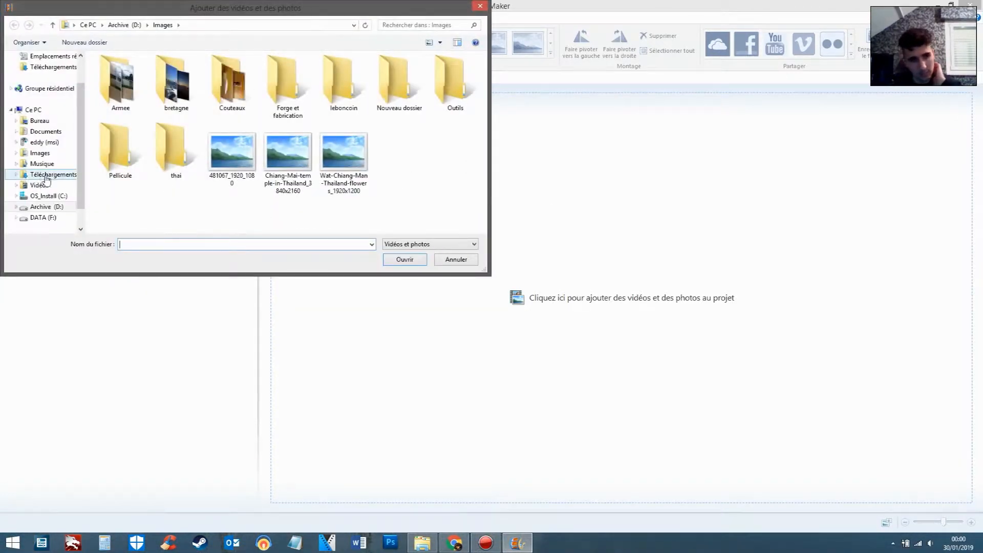
pyautogui.click(46, 174)
pyautogui.click(232, 160)
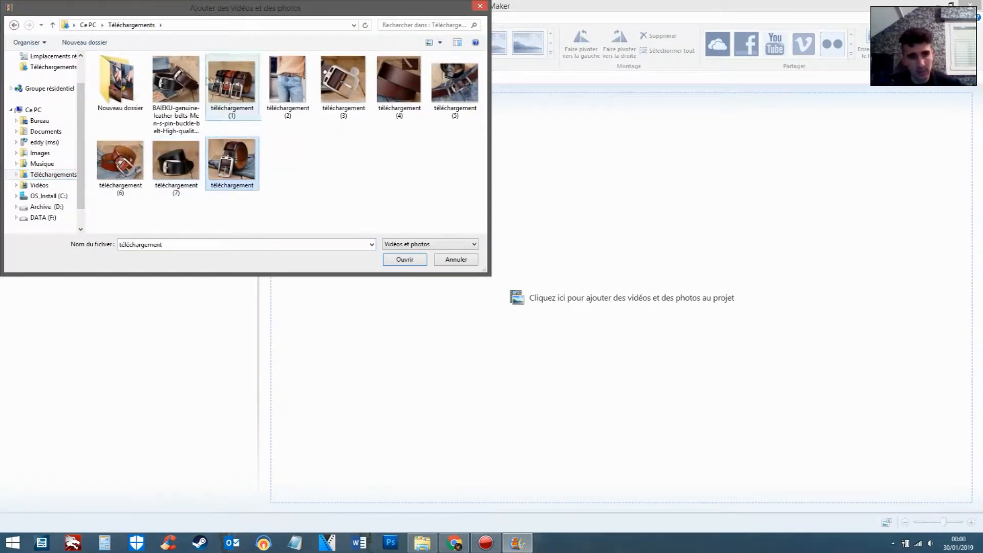
pyautogui.keyDown('shift'); pyautogui.click(190, 81); pyautogui.keyUp('shift')
pyautogui.click(422, 260)
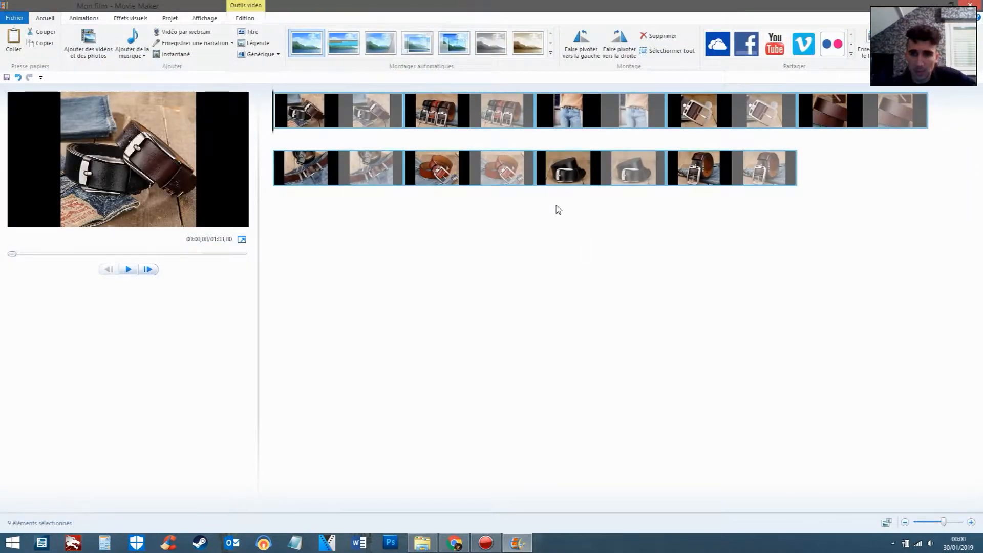
# Set the display duration of all the photos in the timeline to 3,00 seconds
pyautogui.click(602, 123)
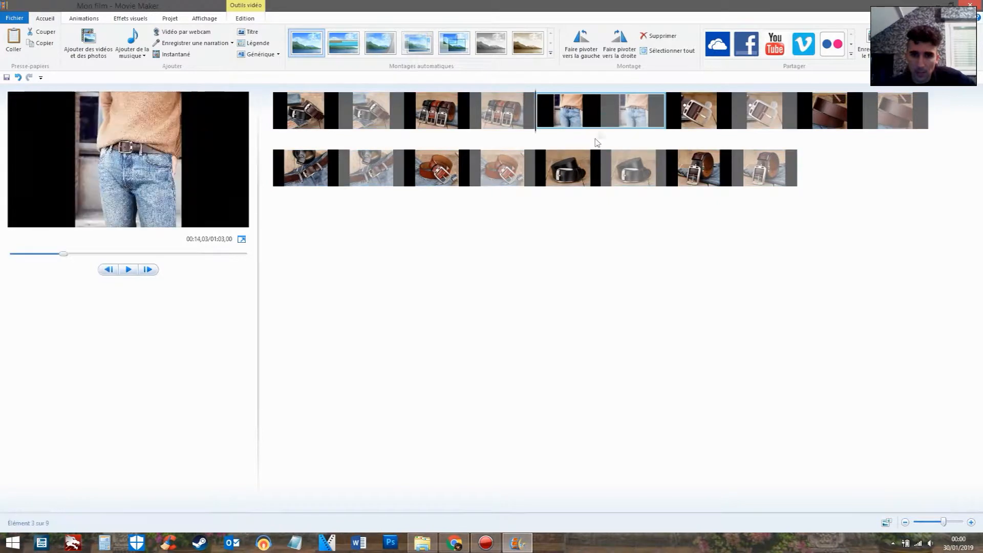
pyautogui.click(732, 164)
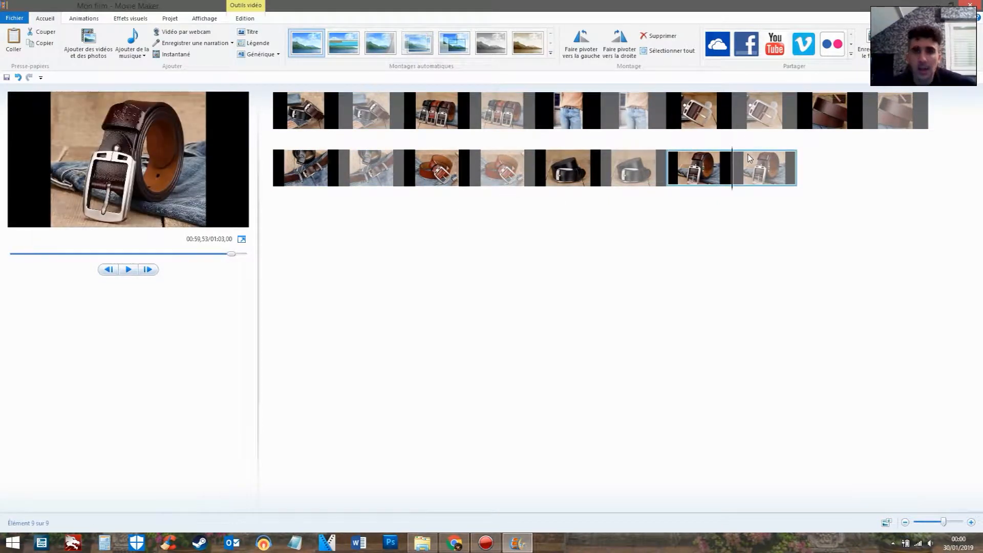
pyautogui.hotkey('ctrl', 'a')
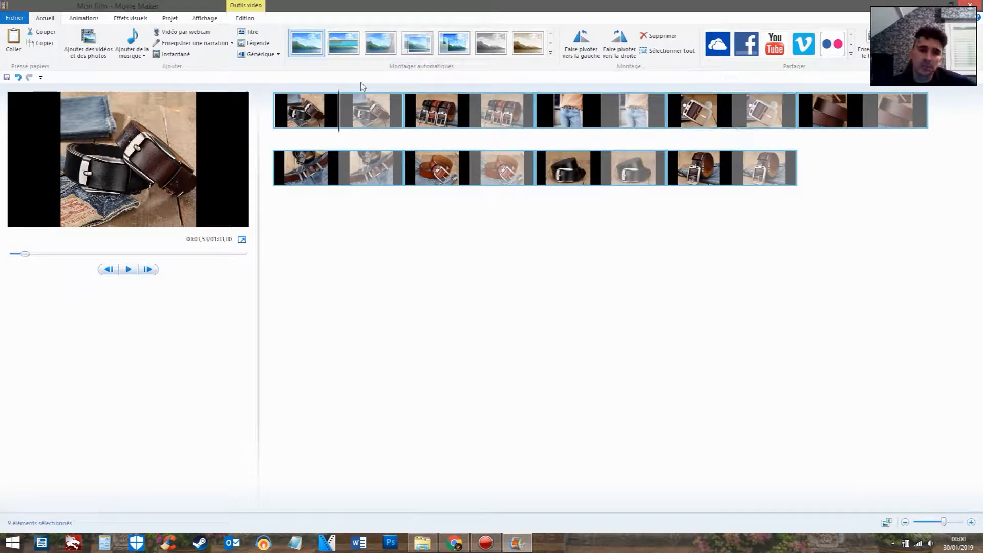
pyautogui.click(246, 19)
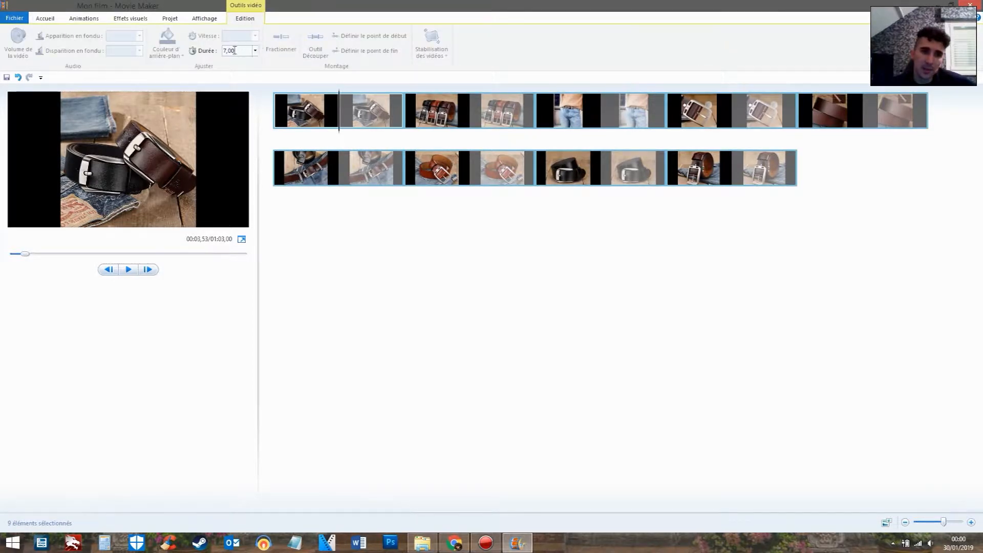
pyautogui.click(255, 51)
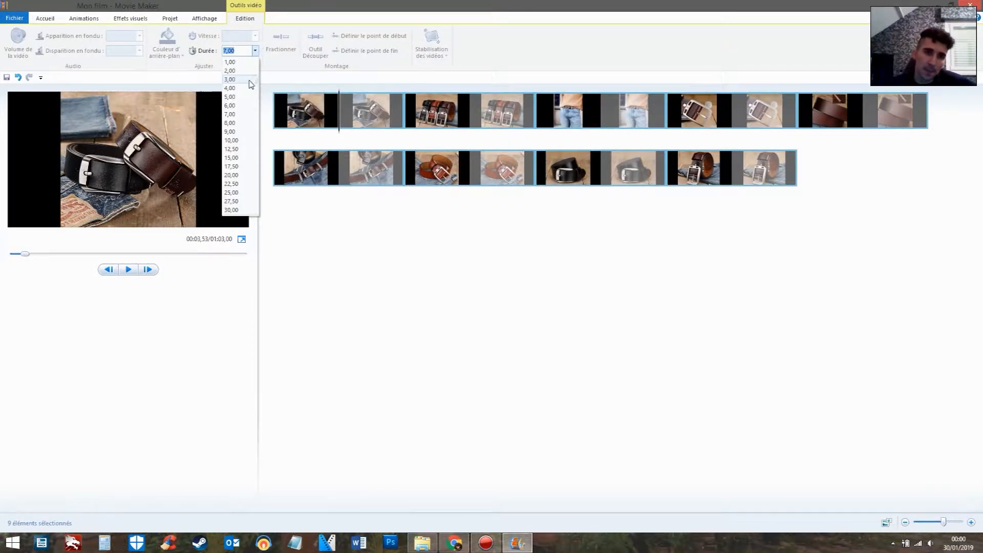
pyautogui.click(229, 79)
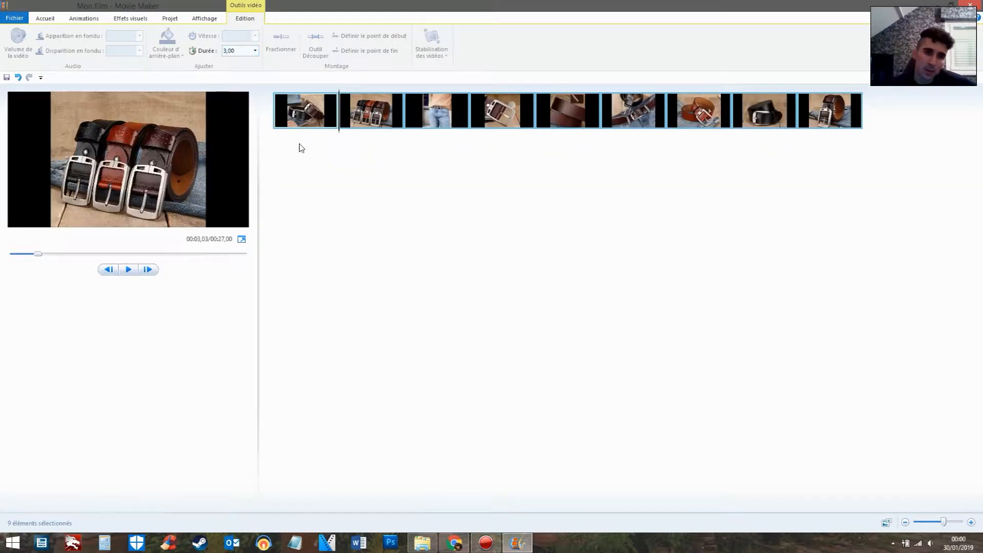
pyautogui.click(374, 179)
# Move the photo of the upright brown belt from the end of the timeline to the very beginning
pyautogui.click(377, 106)
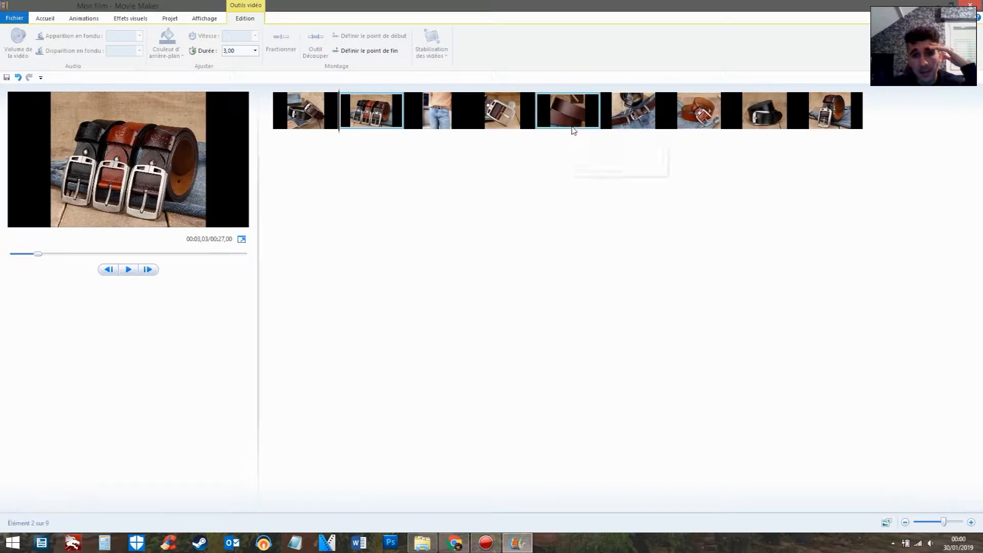
pyautogui.click(334, 117)
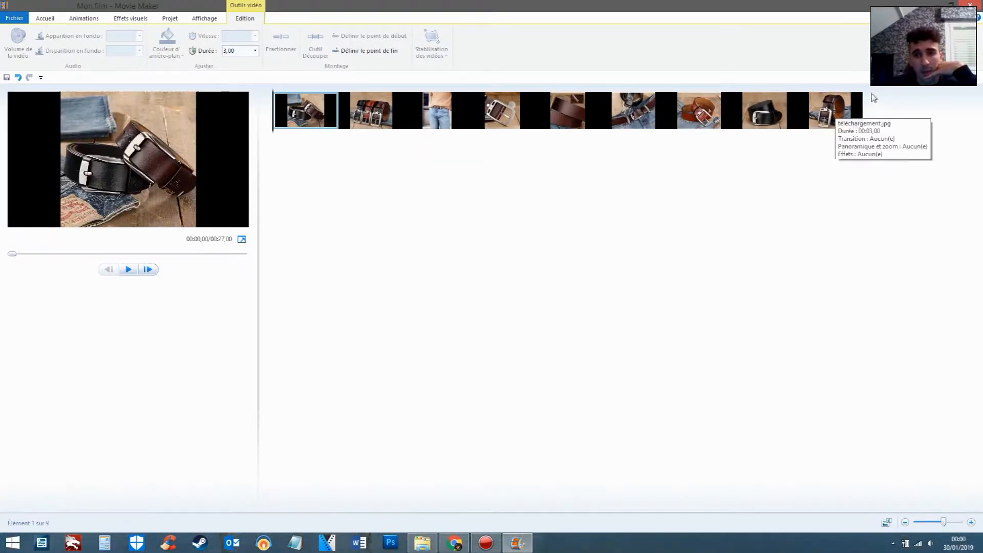
pyautogui.click(843, 98)
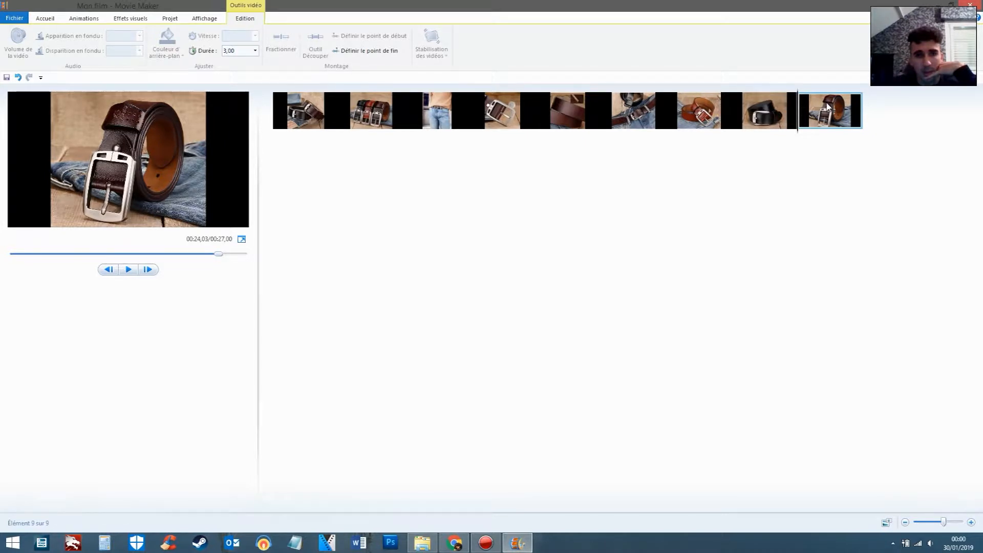
pyautogui.moveTo(828, 106); pyautogui.dragTo(279, 128)
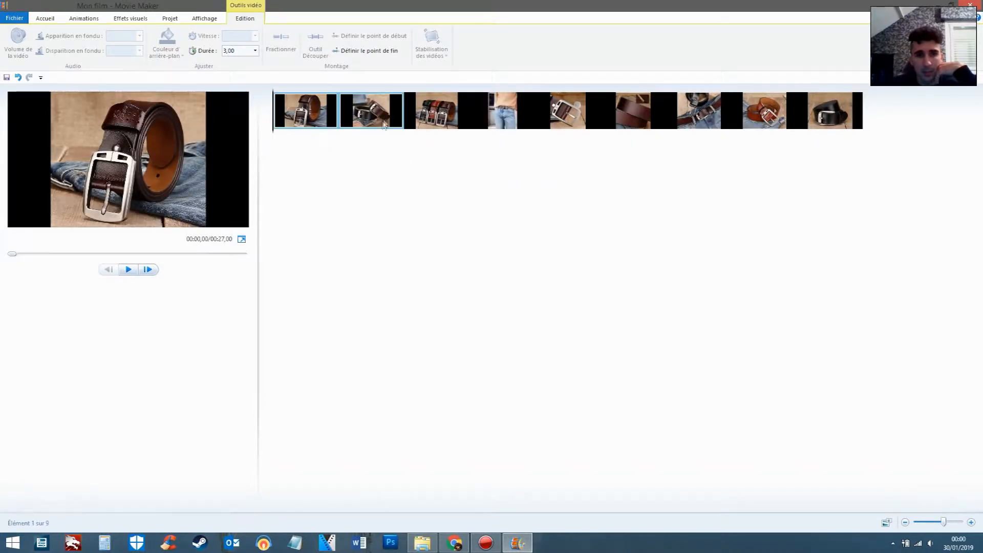
# Move the photo of the belt worn with jeans to third place, ahead of the three-belt photo
pyautogui.click(375, 107)
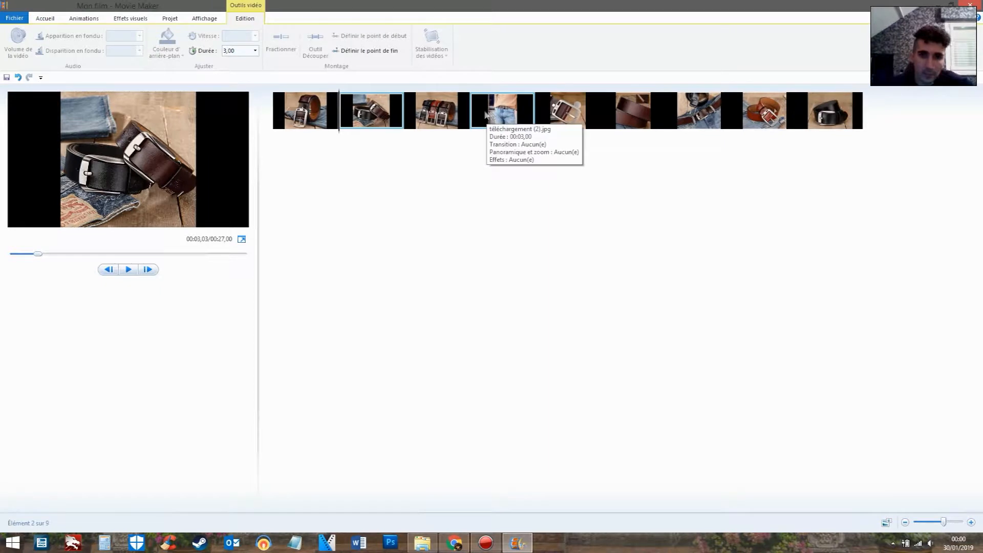
pyautogui.moveTo(504, 110); pyautogui.dragTo(426, 117)
pyautogui.click(322, 113)
pyautogui.click(430, 107)
pyautogui.click(487, 105)
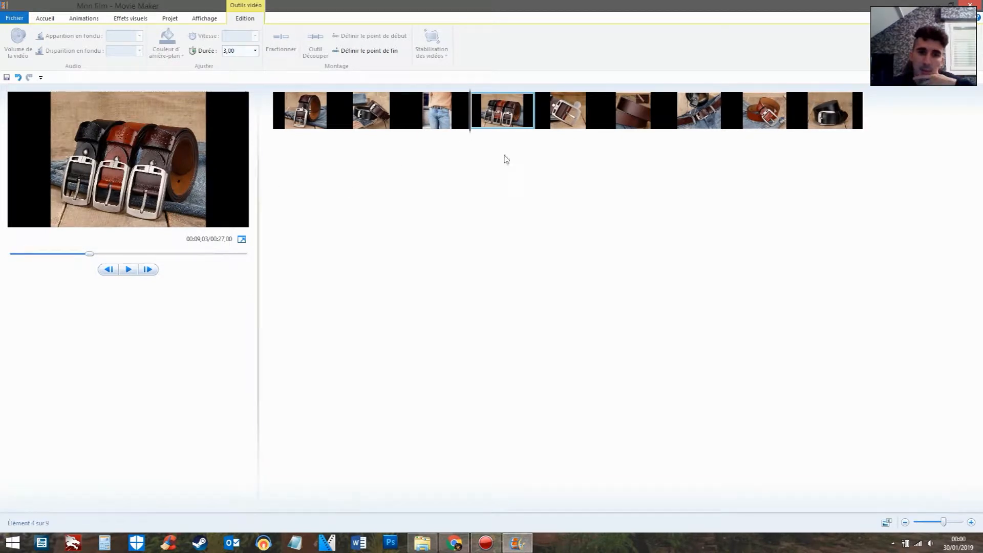
# Move the photo of the belts lying on denim to sixth place, directly after the buckle close-up
pyautogui.click(568, 110)
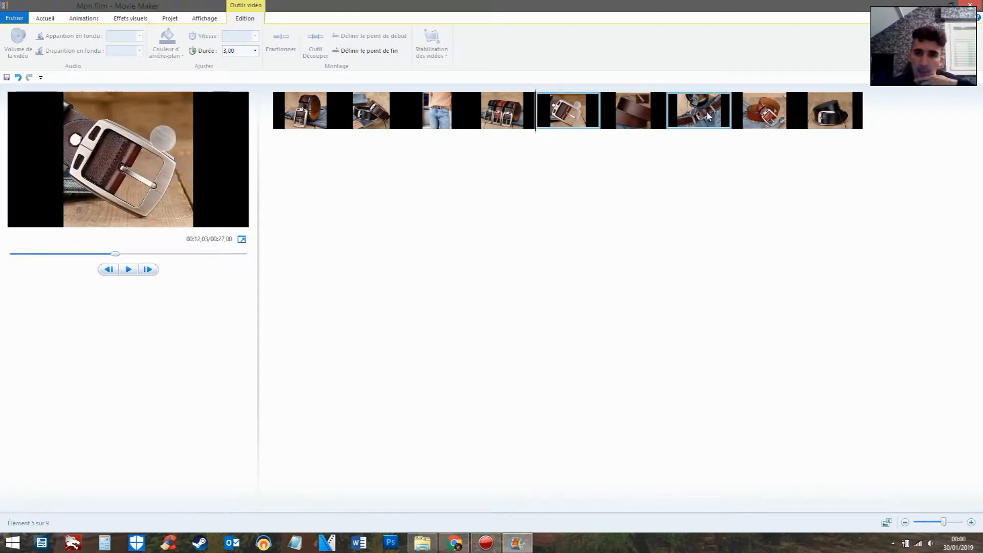
pyautogui.moveTo(777, 110)
pyautogui.mouseDown()
pyautogui.moveTo(746, 105)
pyautogui.moveTo(759, 113)
pyautogui.mouseUp()
pyautogui.click(568, 114)
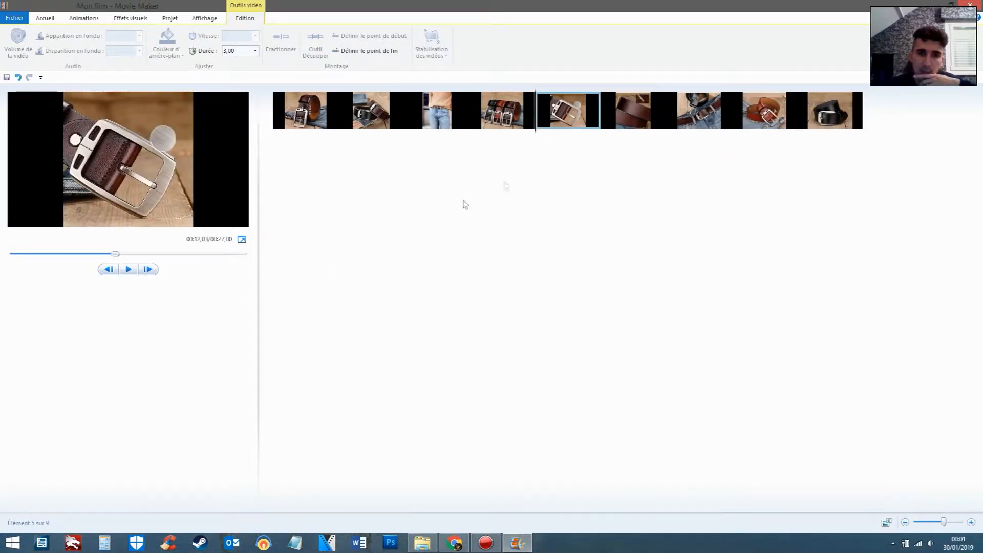
pyautogui.moveTo(716, 110); pyautogui.dragTo(611, 123)
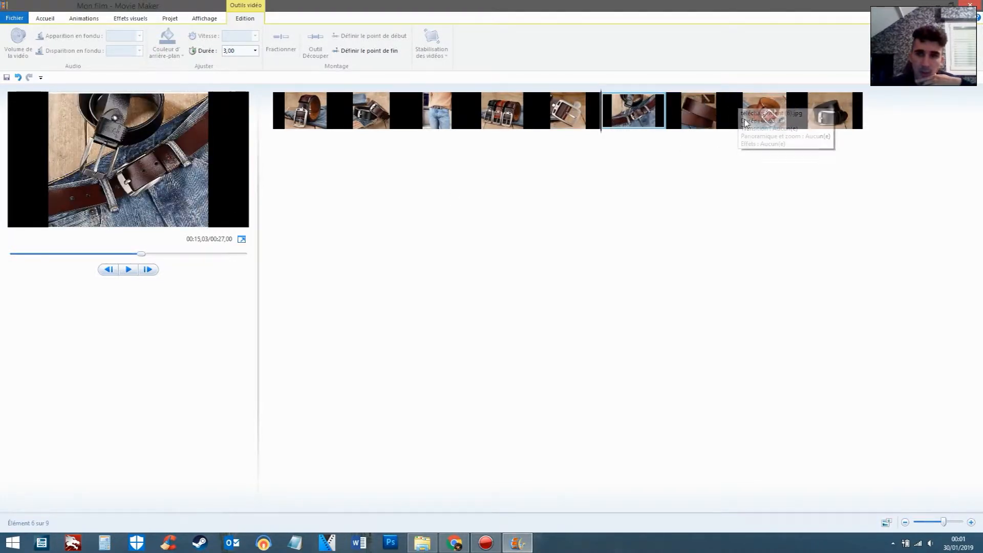
# Move the tan belt photo to seventh place, ahead of the leather strap close-up
pyautogui.click(699, 110)
pyautogui.moveTo(765, 112); pyautogui.dragTo(675, 117)
pyautogui.click(765, 110)
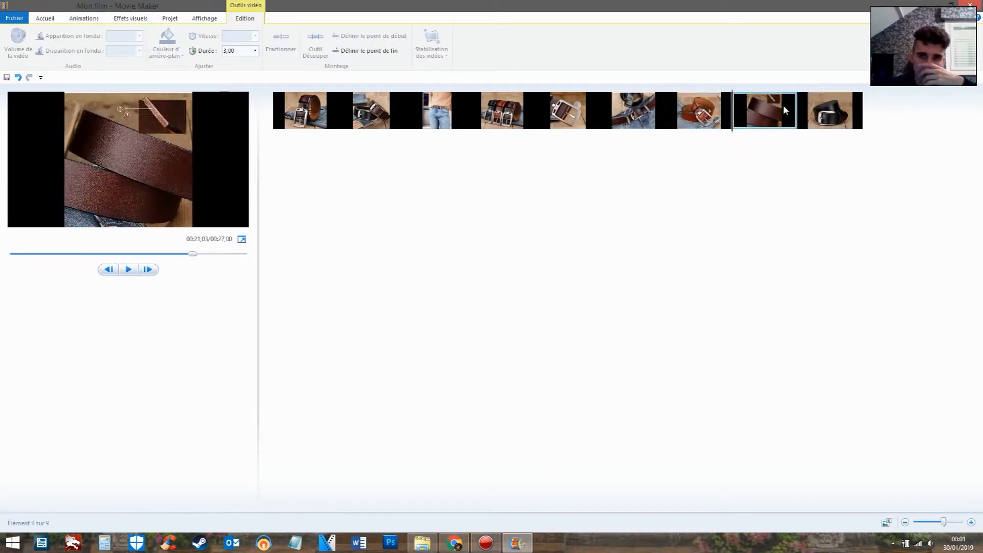
# Select all nine belt photos and apply the automatic movie theme that follows Fondu, declining to add music
pyautogui.click(827, 109)
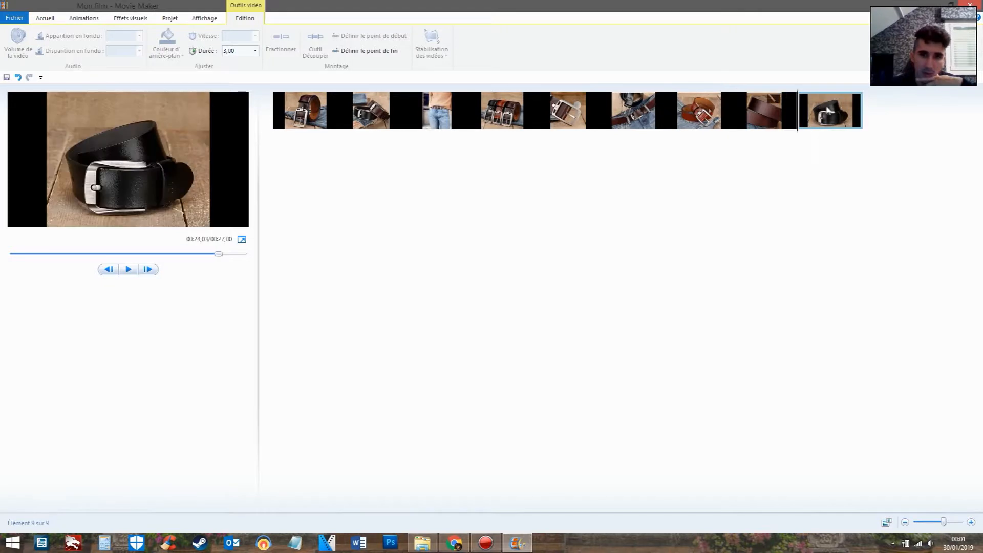
pyautogui.click(312, 114)
pyautogui.keyDown('shift'); pyautogui.click(821, 109); pyautogui.keyUp('shift')
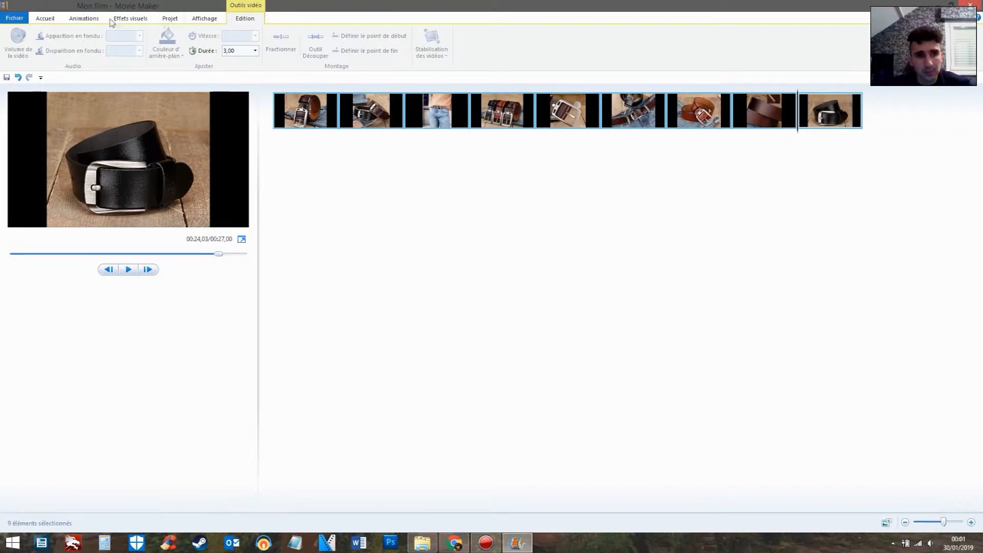
pyautogui.click(136, 18)
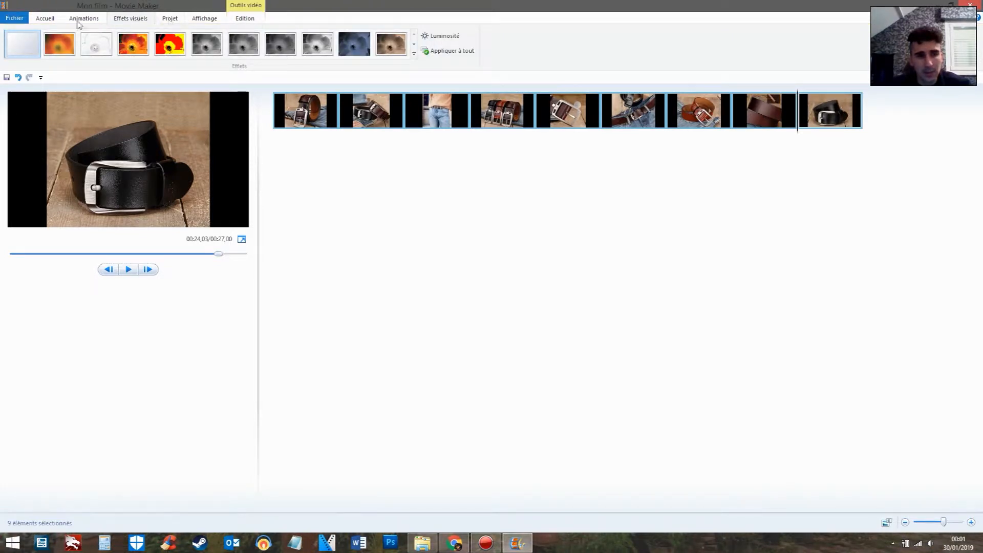
pyautogui.click(182, 17)
pyautogui.click(97, 19)
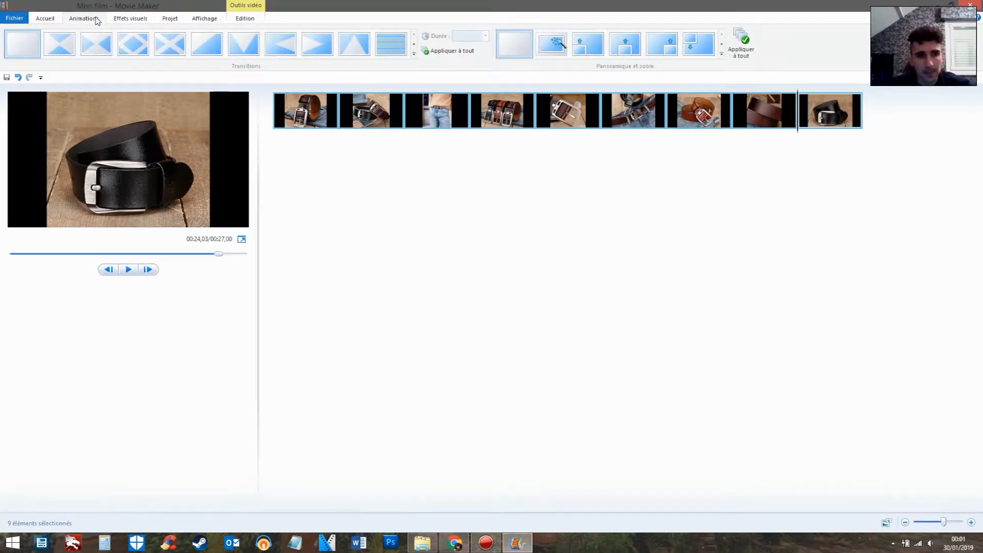
pyautogui.click(58, 22)
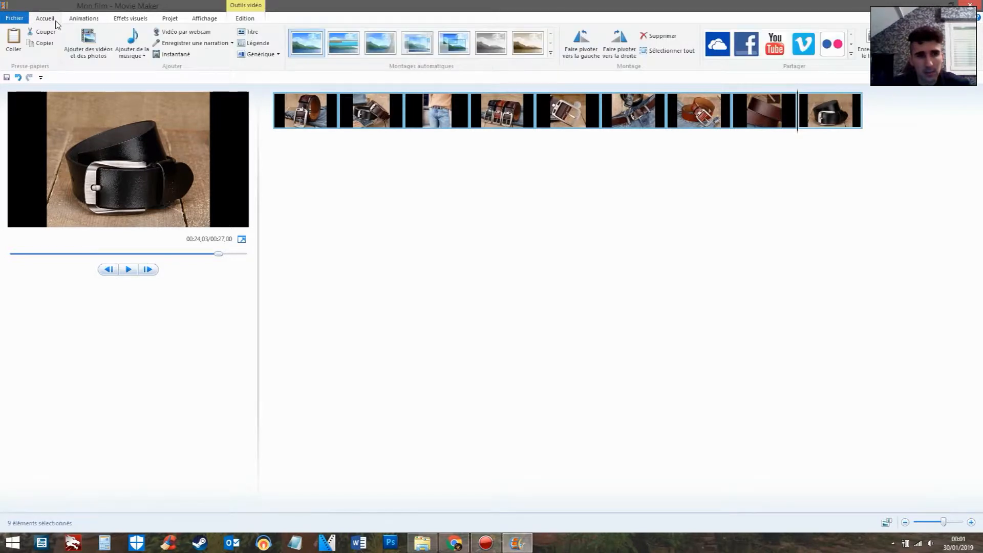
pyautogui.click(430, 49)
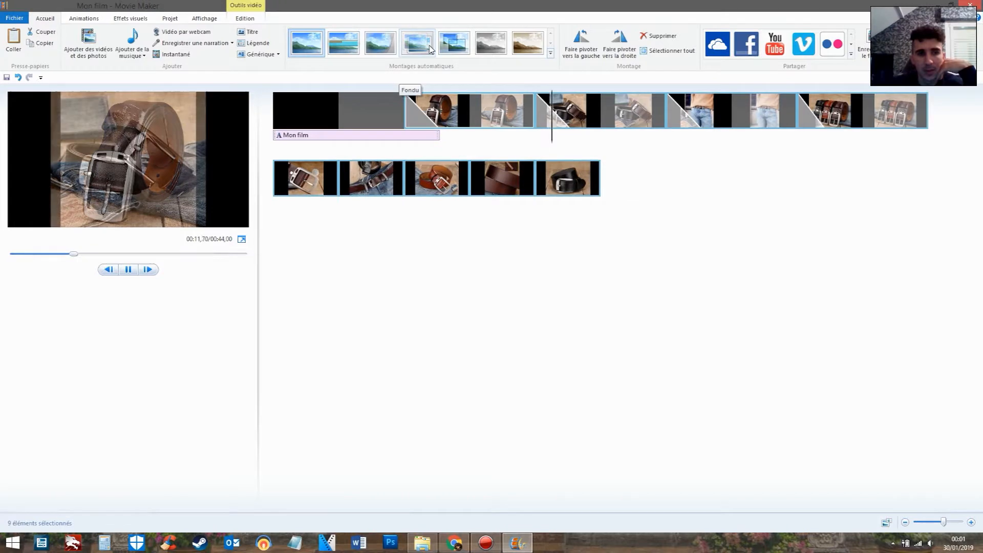
pyautogui.click(453, 43)
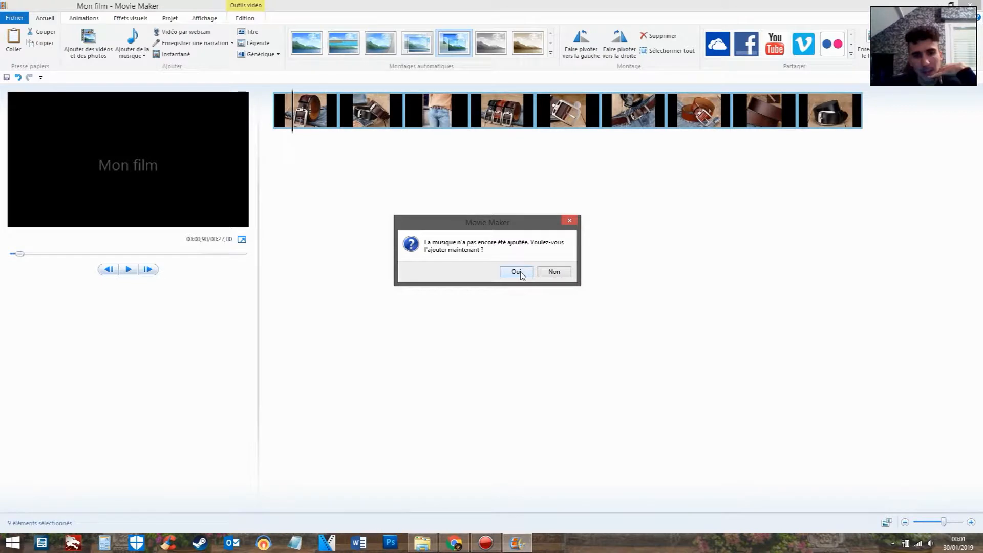
pyautogui.click(553, 271)
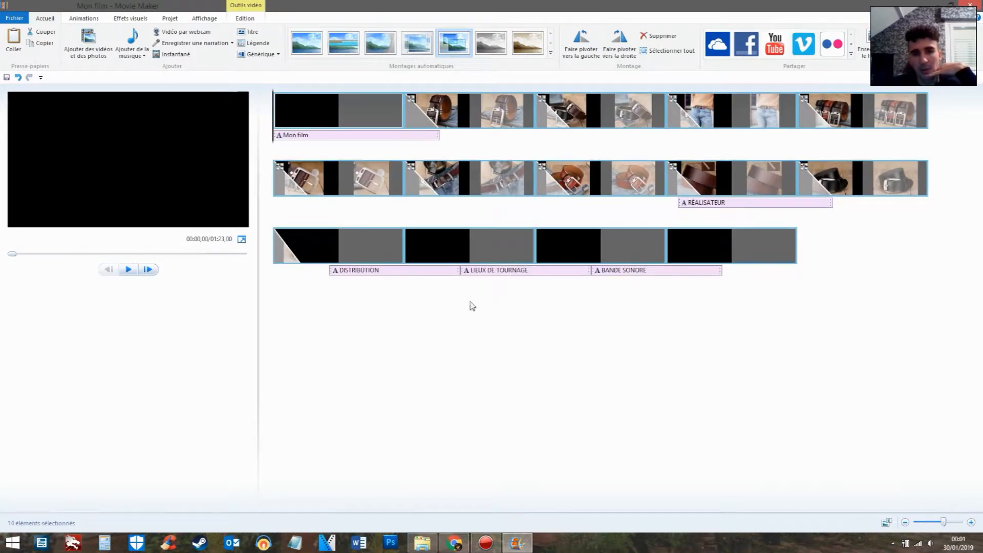
# Delete the theme's five captions: DISTRIBUTION, LIEUX DE TOURNAGE, BANDE SONORE, RÉALISATEUR and Mon film
pyautogui.click(402, 274)
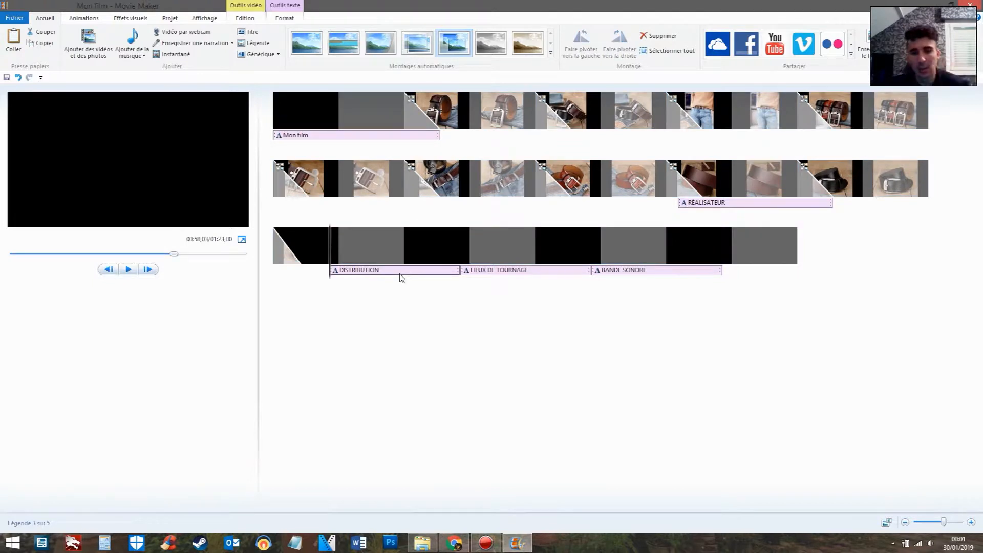
pyautogui.click(568, 271)
pyautogui.click(394, 271)
pyautogui.press('Delete')
pyautogui.click(513, 273)
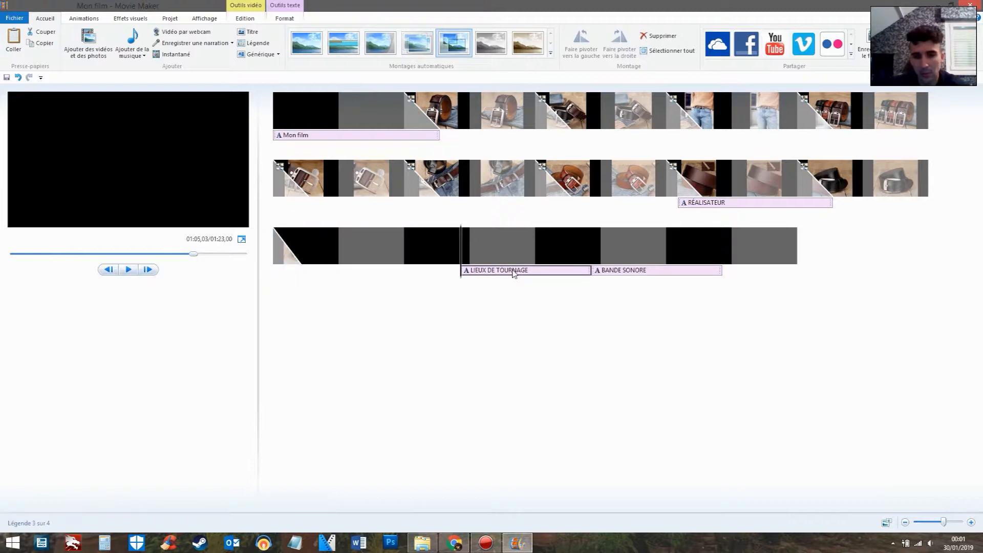
pyautogui.press('Delete')
pyautogui.click(630, 271)
pyautogui.press('Delete')
pyautogui.click(727, 204)
pyautogui.press('Delete')
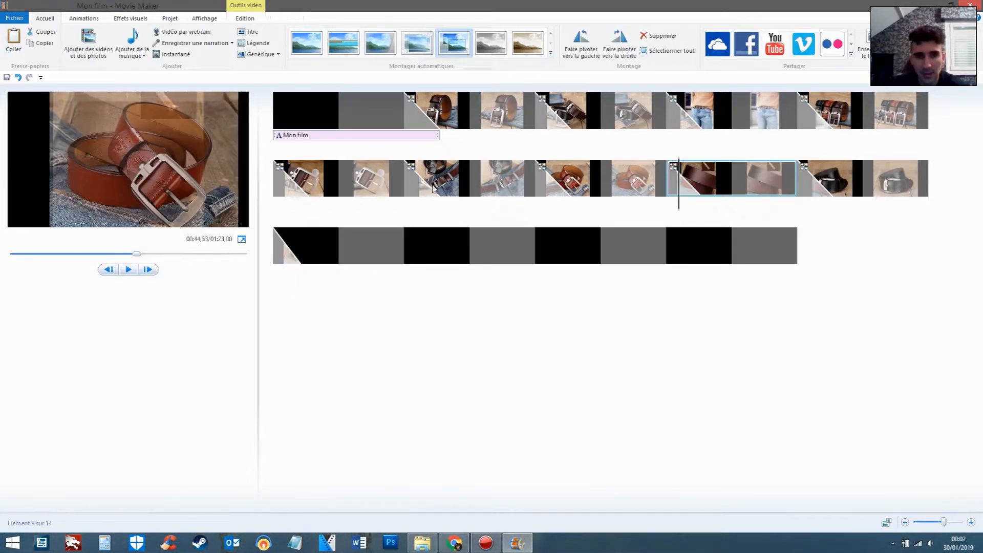
pyautogui.click(351, 137)
pyautogui.press('Delete')
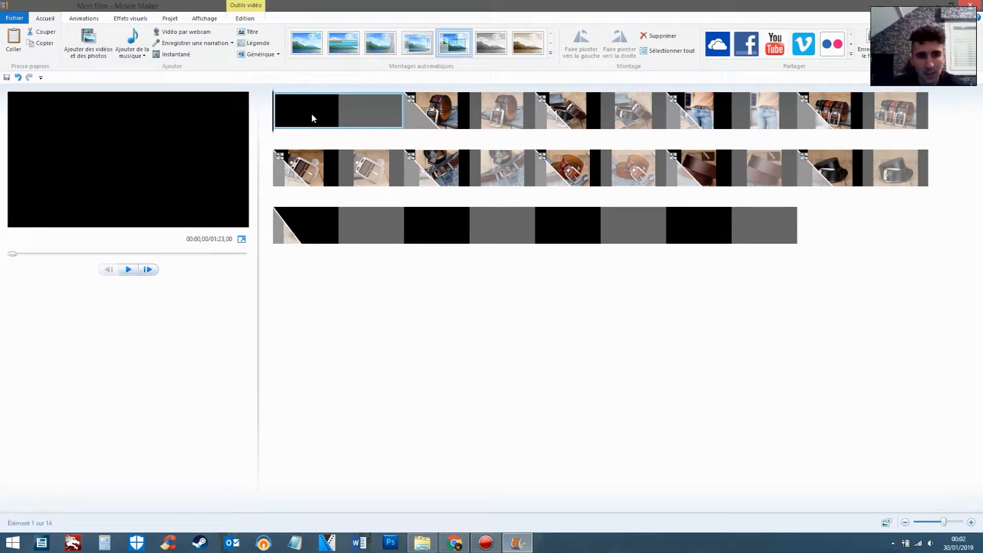
# Delete the black title clip at the start of the timeline and all black credit clips after the last photo
pyautogui.press('Delete')
pyautogui.click(423, 227)
pyautogui.press('Delete')
pyautogui.click(406, 228)
pyautogui.press('Delete')
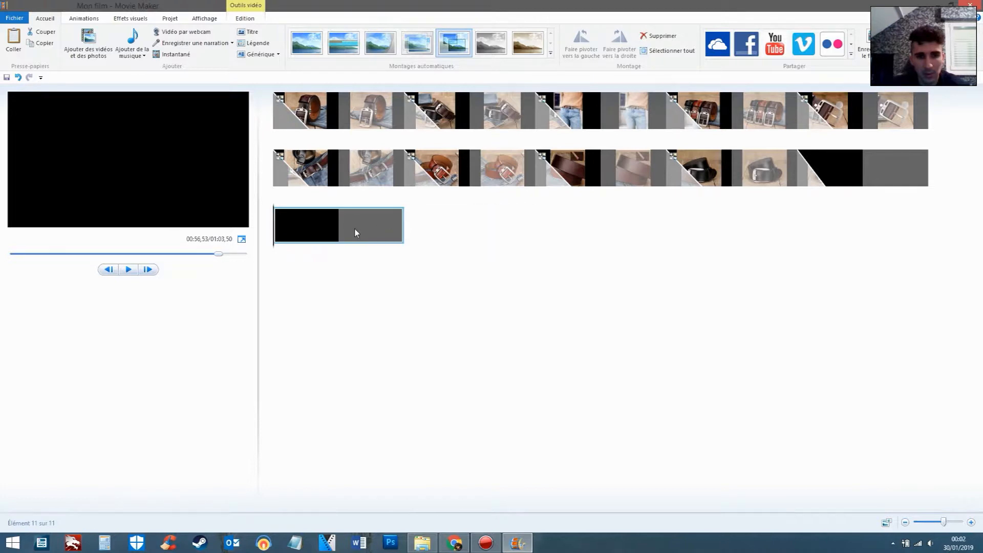
pyautogui.press('Delete')
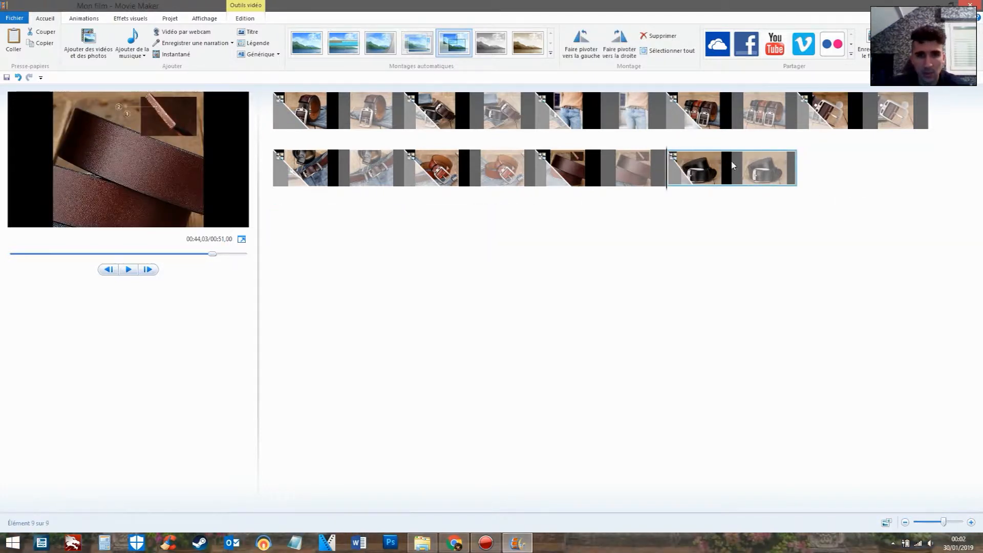
# Set the display duration of all nine photos to 3,00 seconds
pyautogui.hotkey('ctrl', 'a')
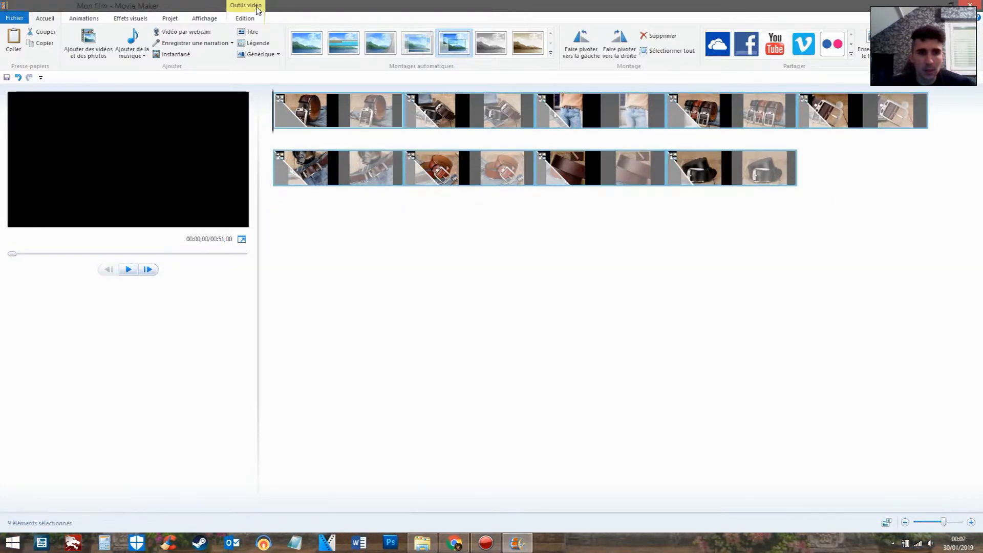
pyautogui.click(245, 18)
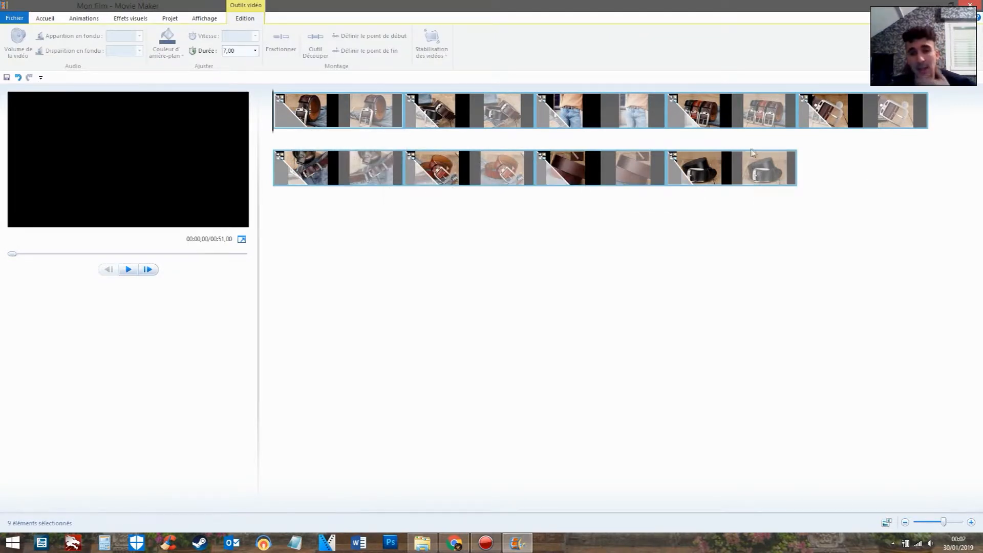
pyautogui.click(255, 51)
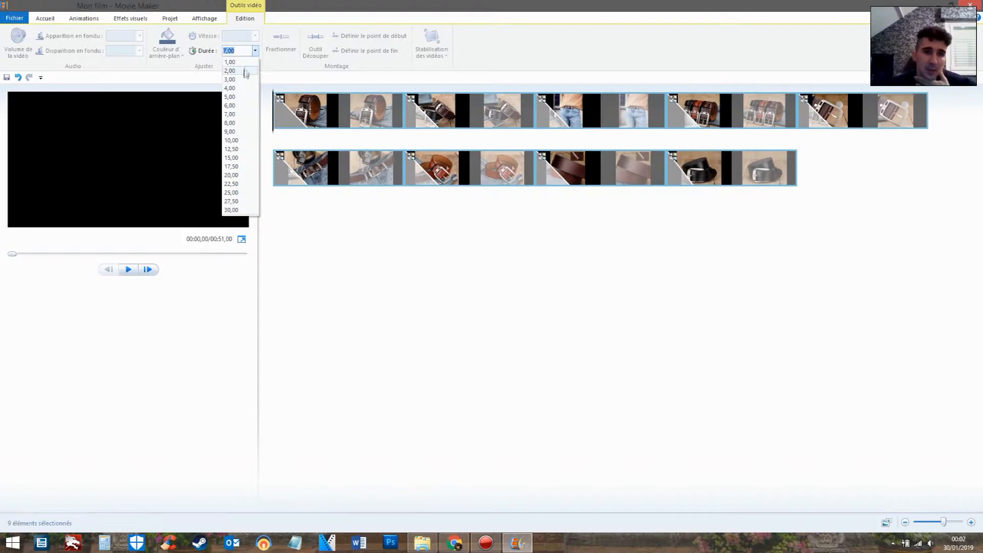
pyautogui.click(245, 79)
# Preview the slideshow with its transitions from the first photo, and return to that photo
pyautogui.click(290, 109)
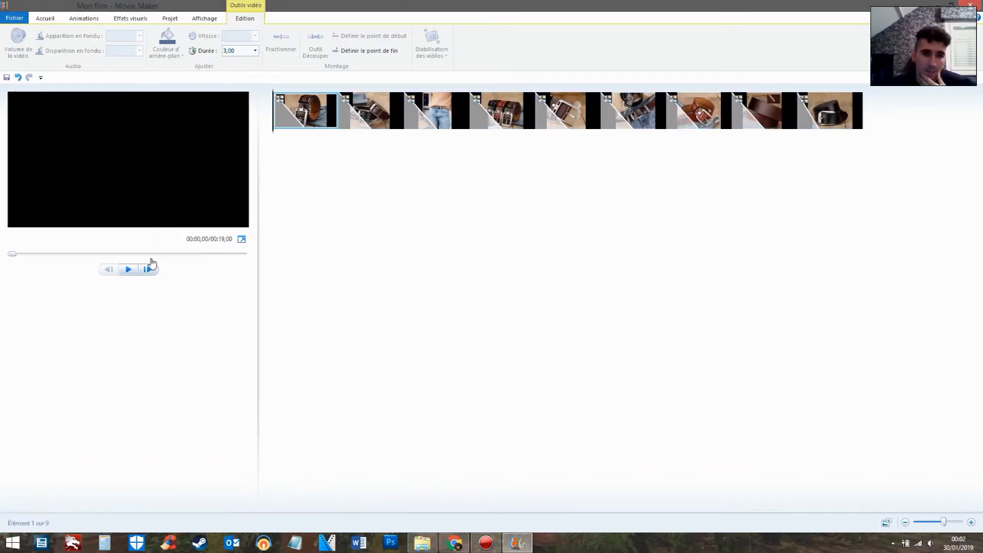
pyautogui.click(134, 271)
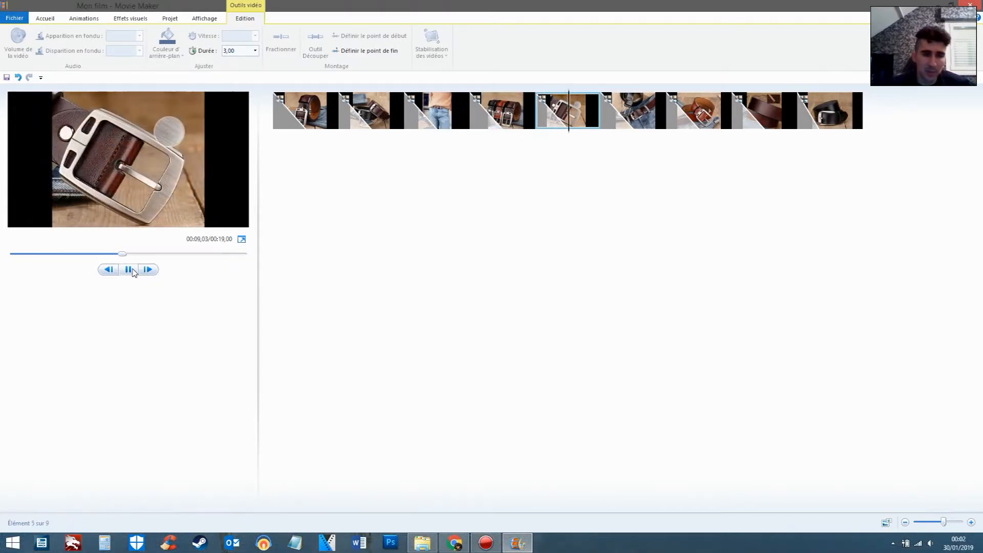
pyautogui.click(304, 110)
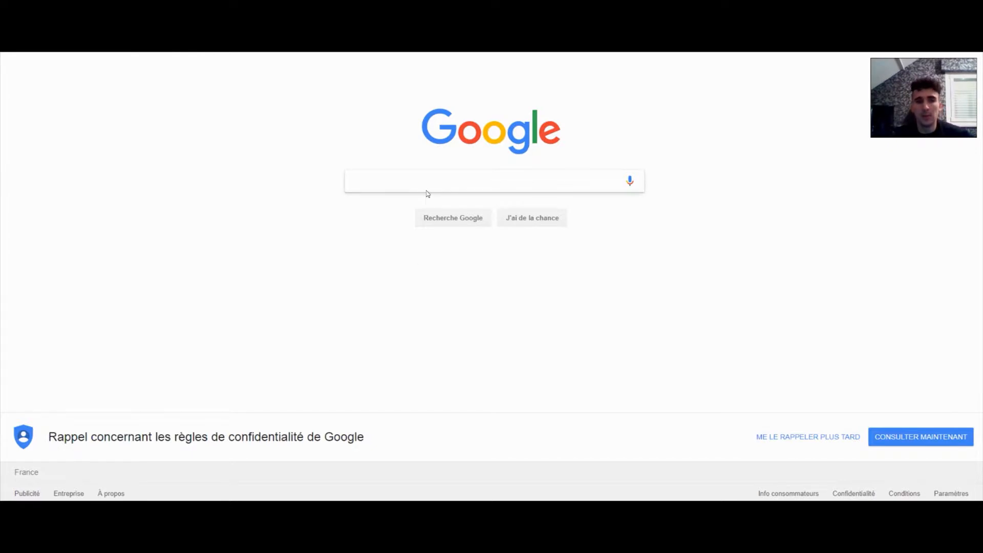
# Switch to Google in the browser and search for "song musique libre de droit apaisante"
pyautogui.write('s')
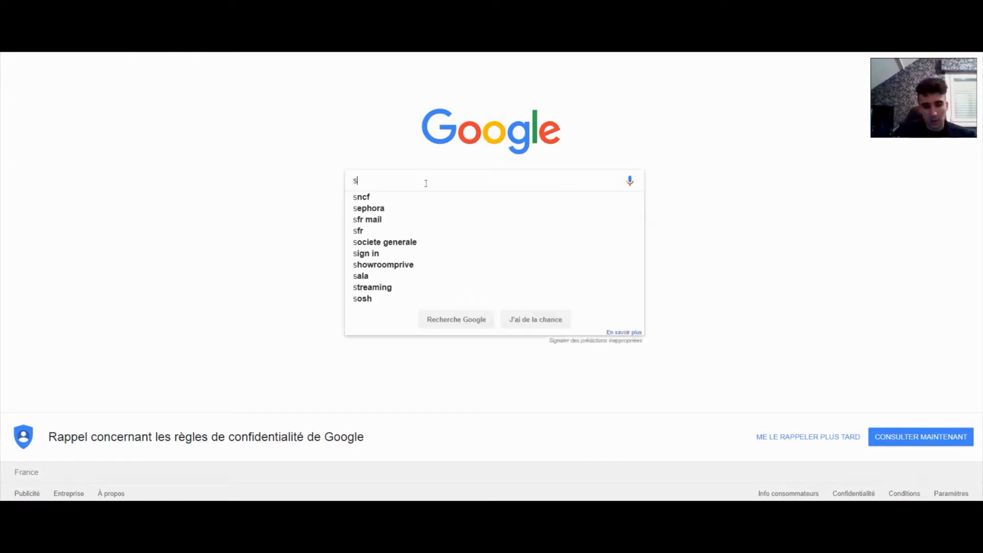
pyautogui.write('ong musi')
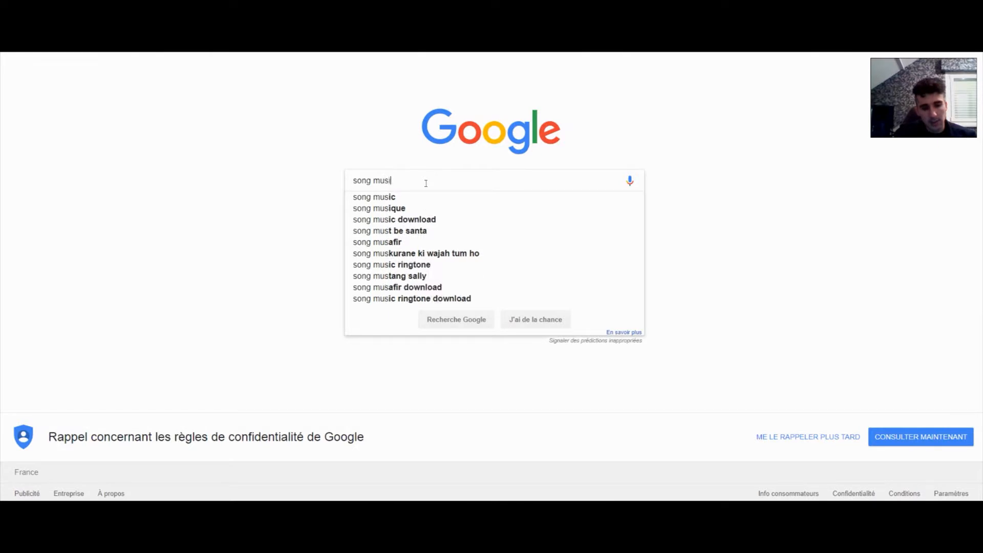
pyautogui.write('que libre de droit')
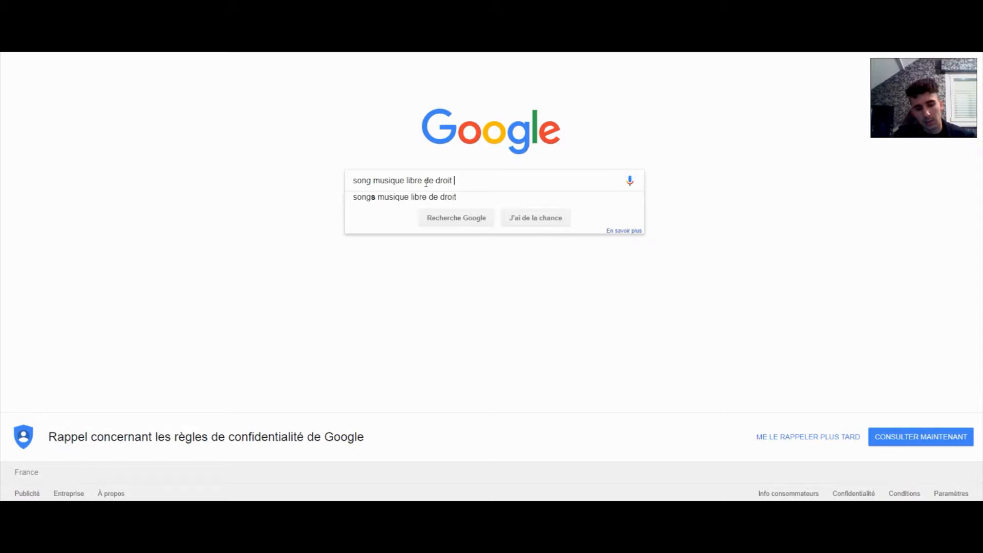
pyautogui.write(' apaisante')
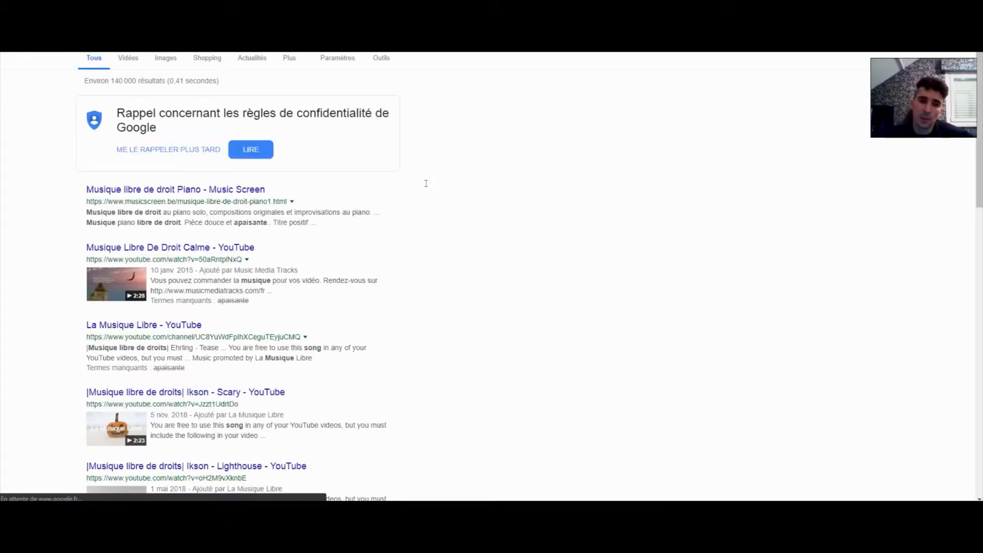
# Open the Music Screen royalty-free piano page and sample the Minute de Joie, Valse Des Lilas and Bretagne tracks
pyautogui.click(183, 191)
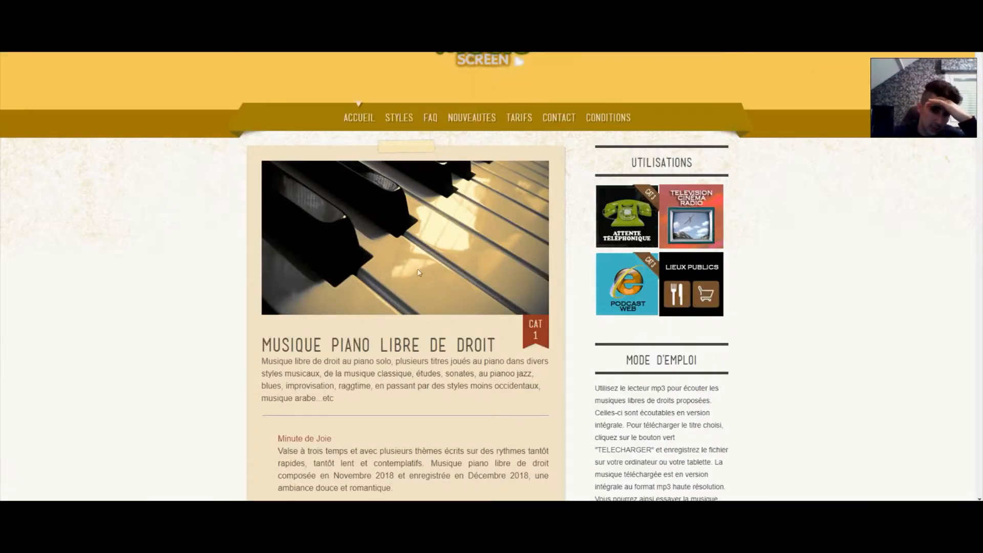
pyautogui.scroll(-7, 849, 245)
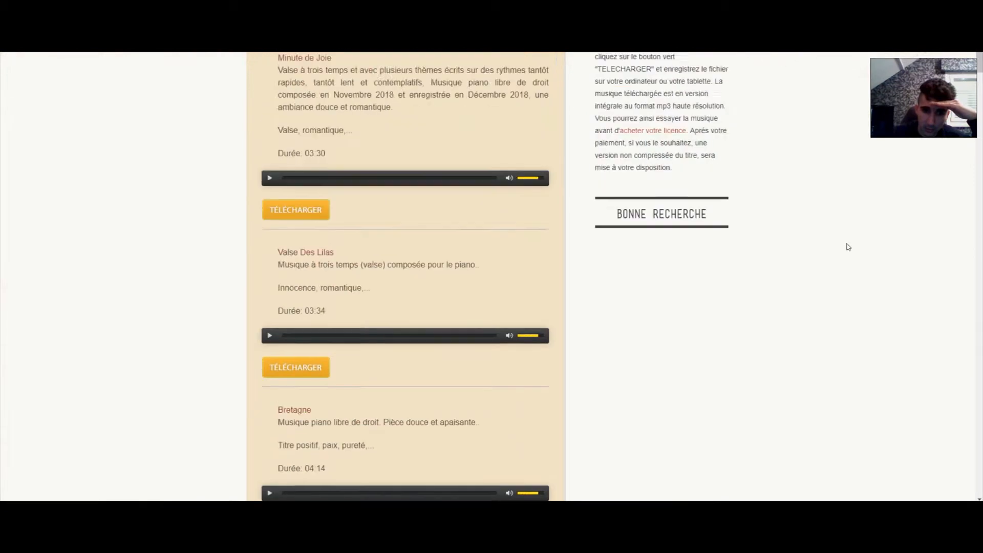
pyautogui.scroll(2, 268, 276)
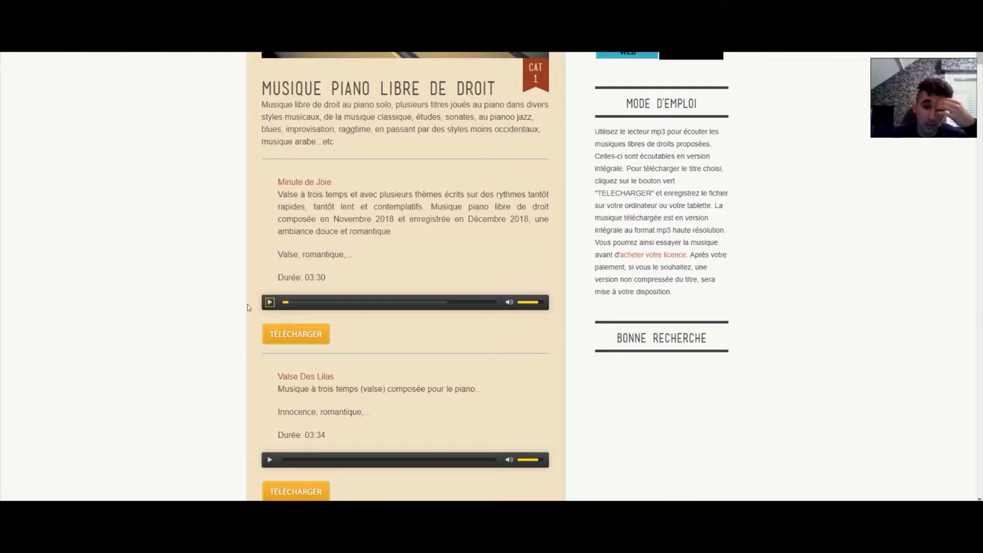
pyautogui.scroll(-4, 253, 306)
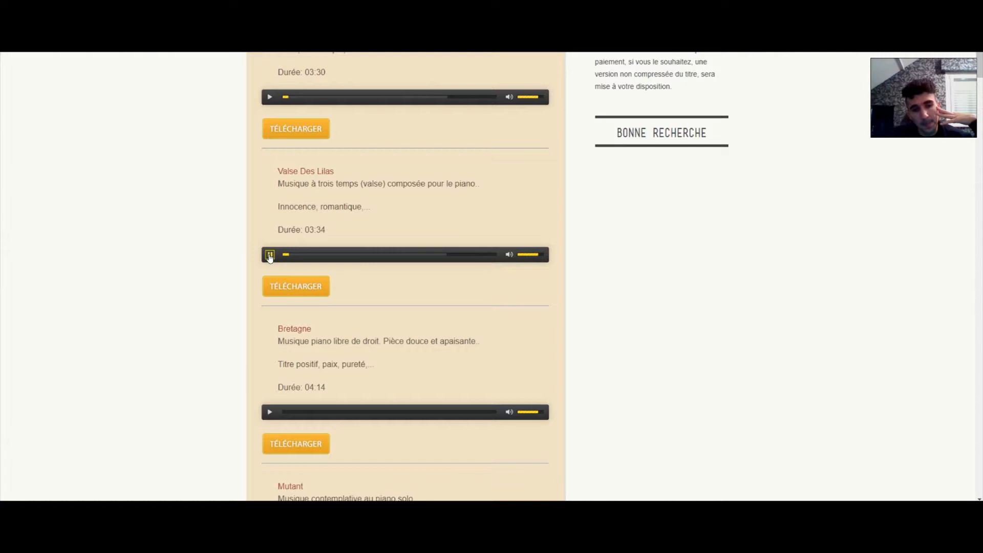
pyautogui.scroll(5, 300, 254)
pyautogui.scroll(-7, 342, 423)
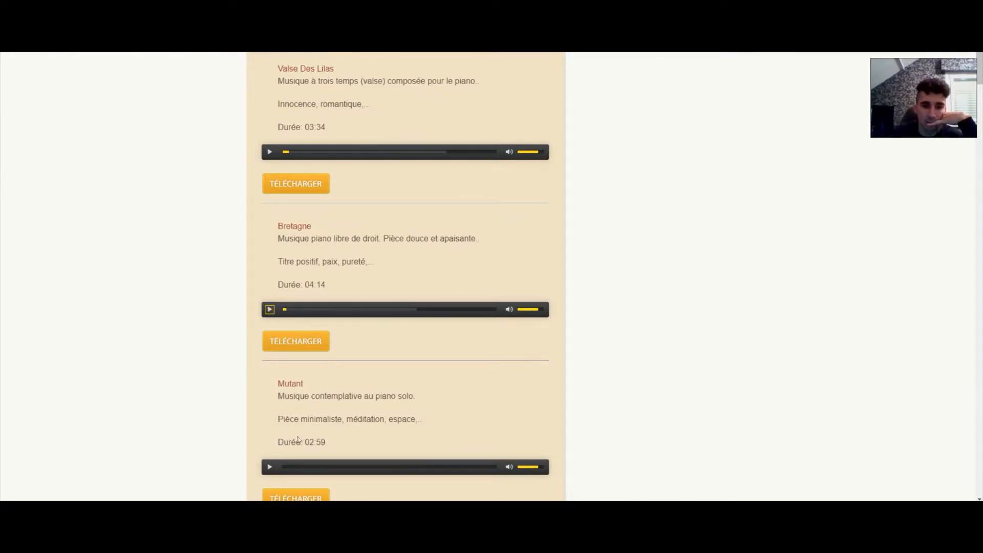
pyautogui.scroll(-4, 300, 439)
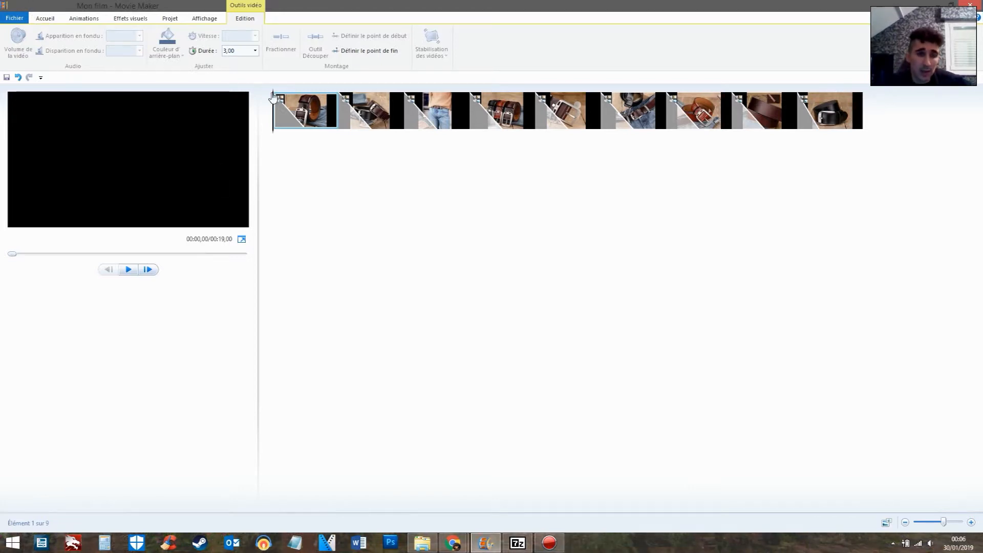
# Back in Movie Maker, add the Les-Paul MP3 from the Téléchargements folder as background music and preview the video
pyautogui.click(41, 19)
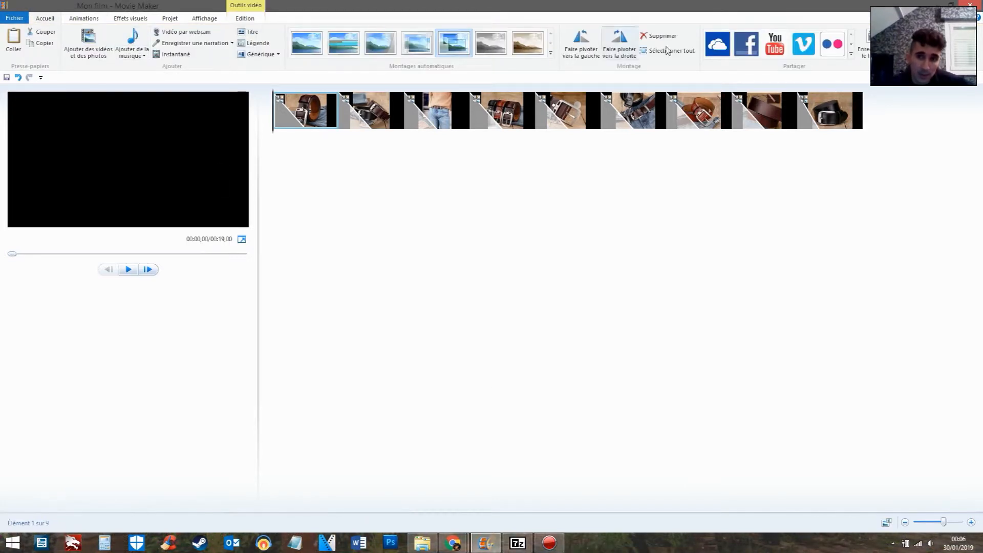
pyautogui.click(132, 37)
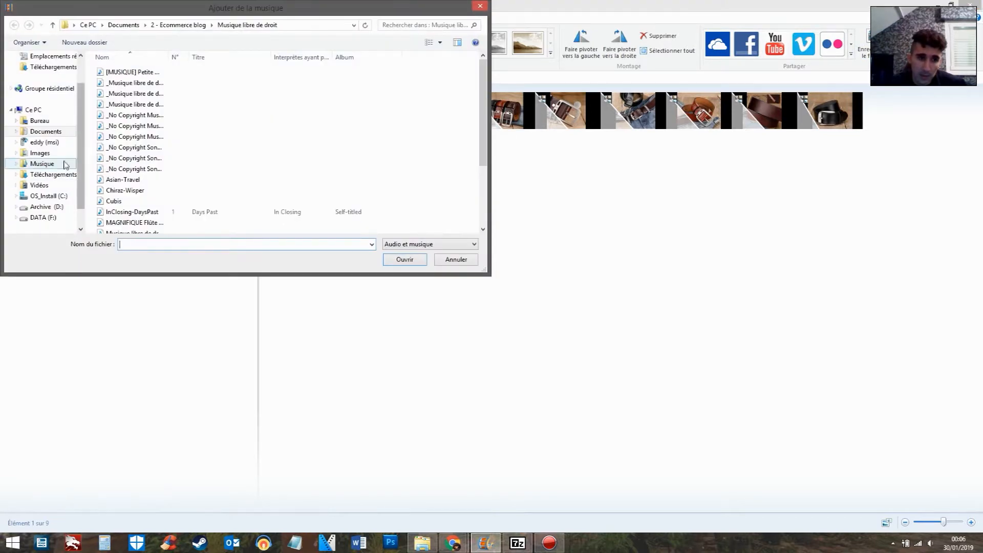
pyautogui.click(71, 175)
pyautogui.click(177, 82)
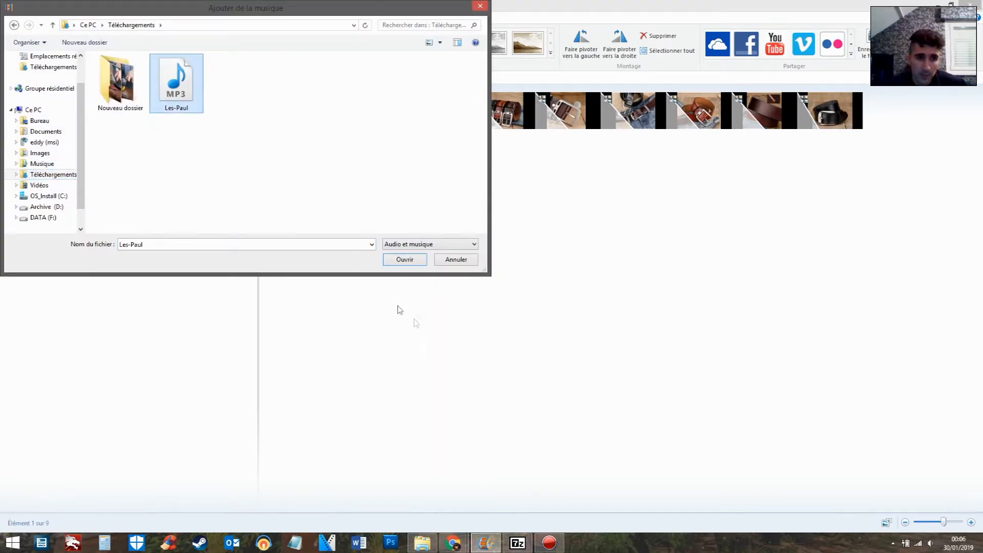
pyautogui.click(412, 260)
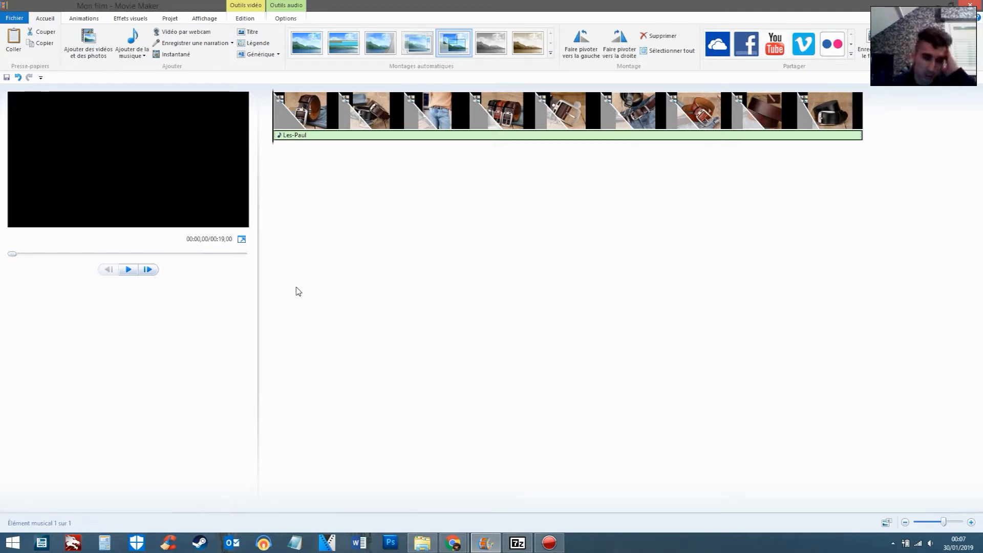
pyautogui.click(129, 270)
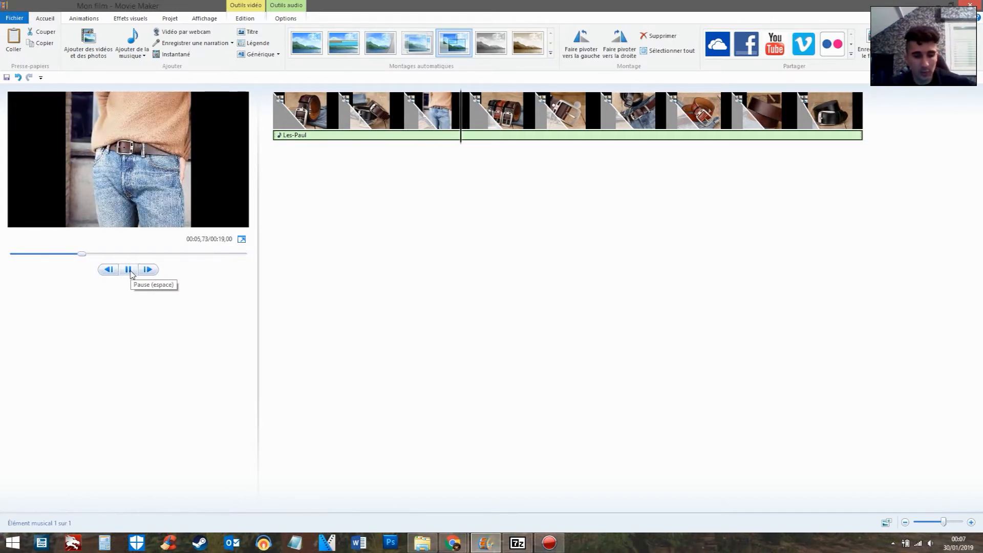
# Raise the playback volume while the video preview plays through to its end
pyautogui.press('XF86AudioLowerVolume')
pyautogui.press('XF86AudioRaiseVolume')
pyautogui.press('XF86AudioRaiseVolume')
pyautogui.press('XF86AudioRaiseVolume')
pyautogui.press('XF86AudioRaiseVolume')
pyautogui.press('XF86AudioRaiseVolume')
pyautogui.press('XF86AudioRaiseVolume')
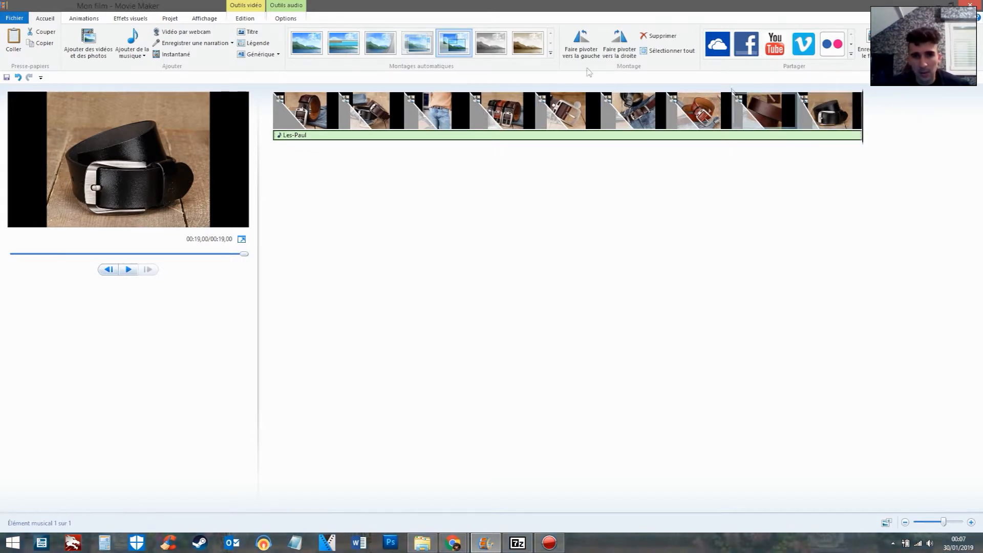
# Set the Les-Paul music's fade-out to Rapide and preview the ending from the seventh photo
pyautogui.click(285, 11)
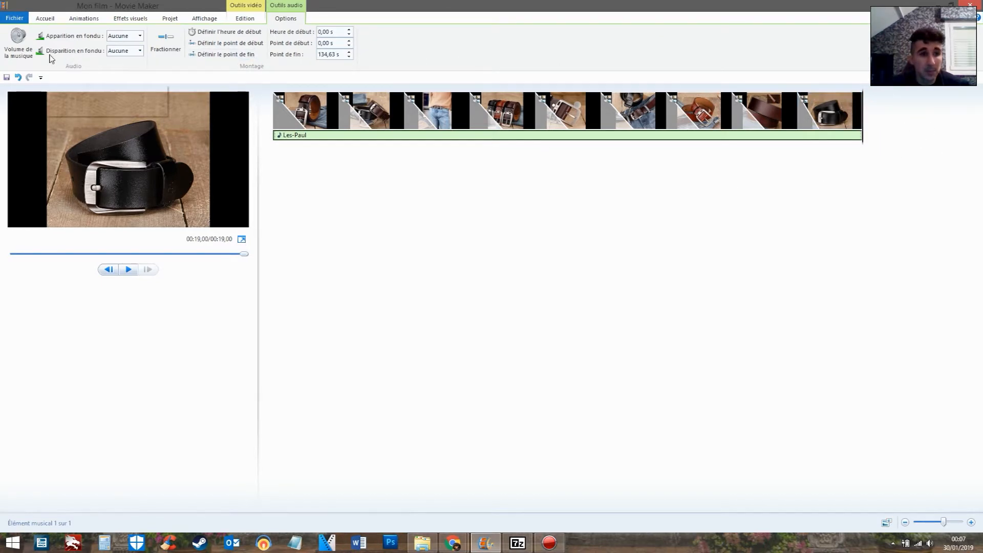
pyautogui.click(139, 52)
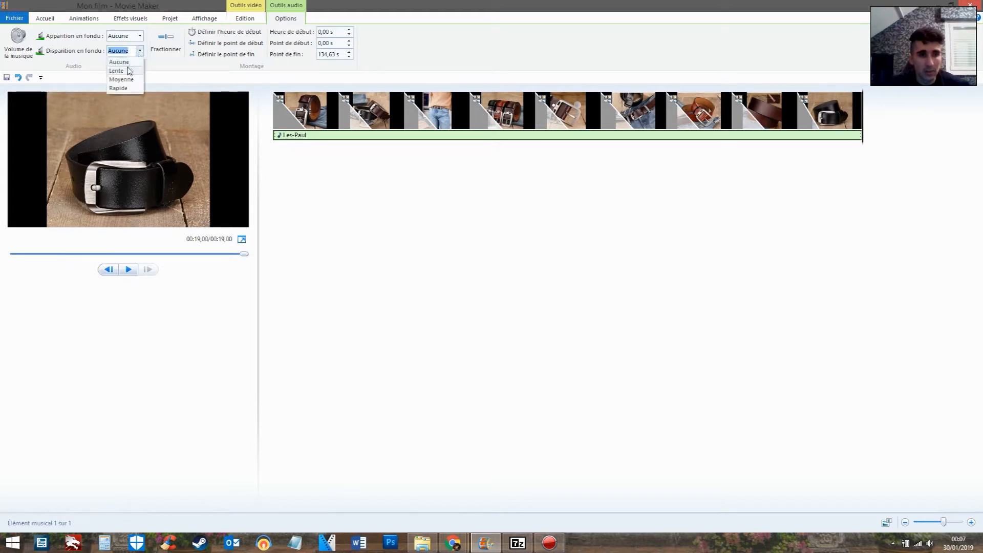
pyautogui.click(118, 88)
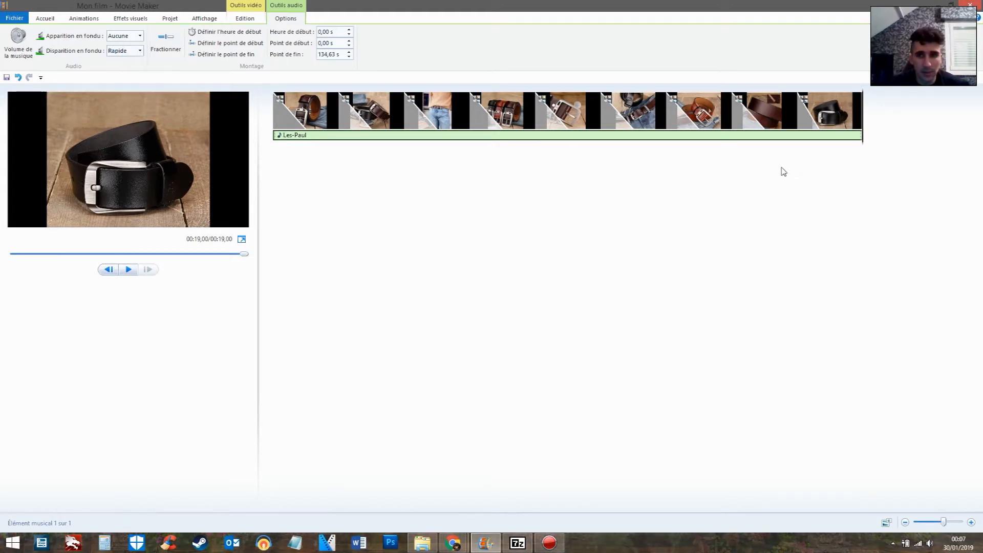
pyautogui.click(727, 124)
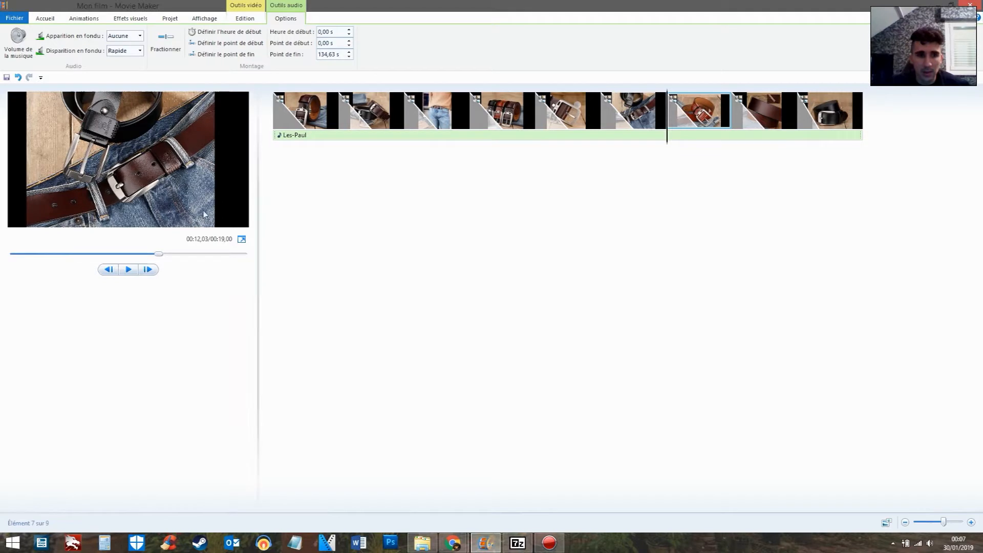
pyautogui.click(130, 270)
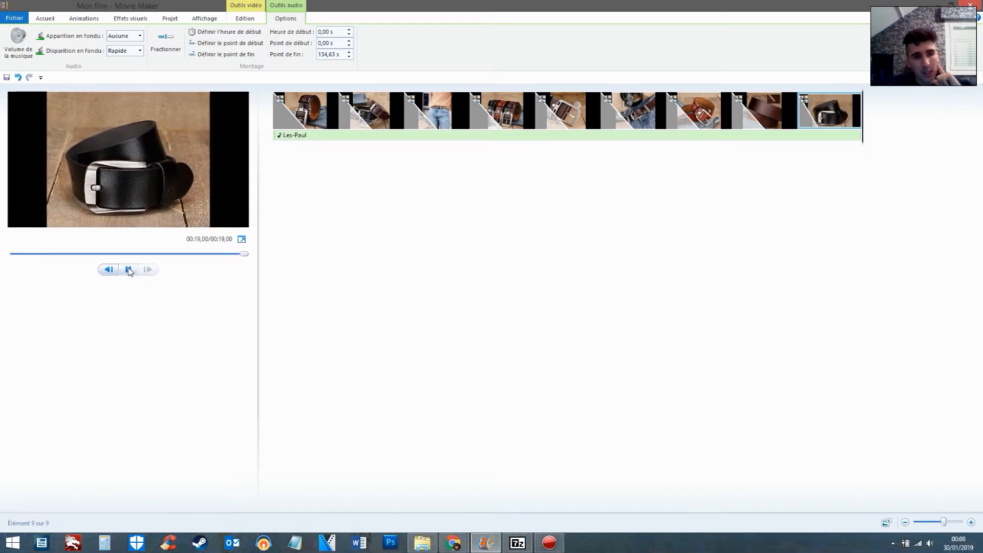
# Play the opening of the video from the first photo, pause it at the second, and return to the start
pyautogui.click(316, 116)
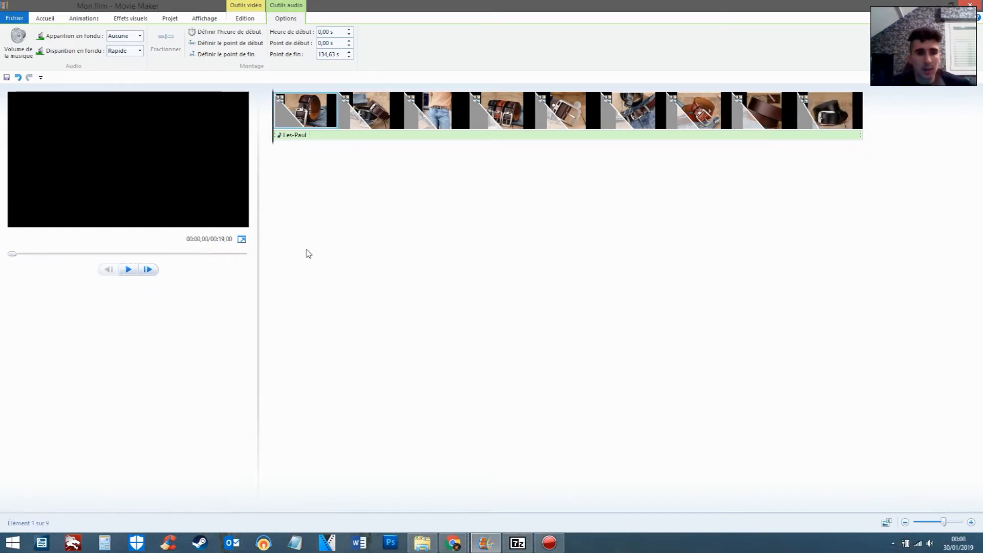
pyautogui.click(129, 270)
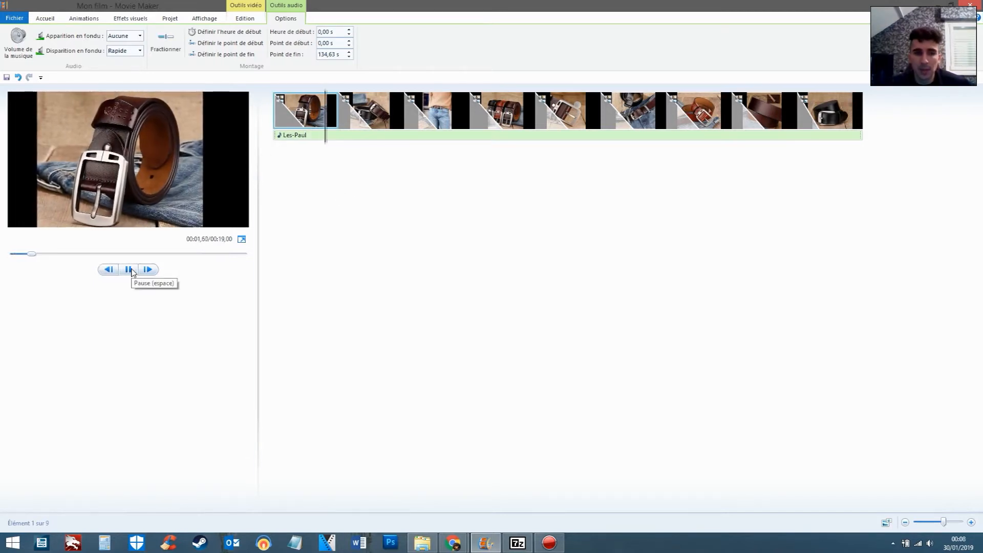
pyautogui.click(129, 270)
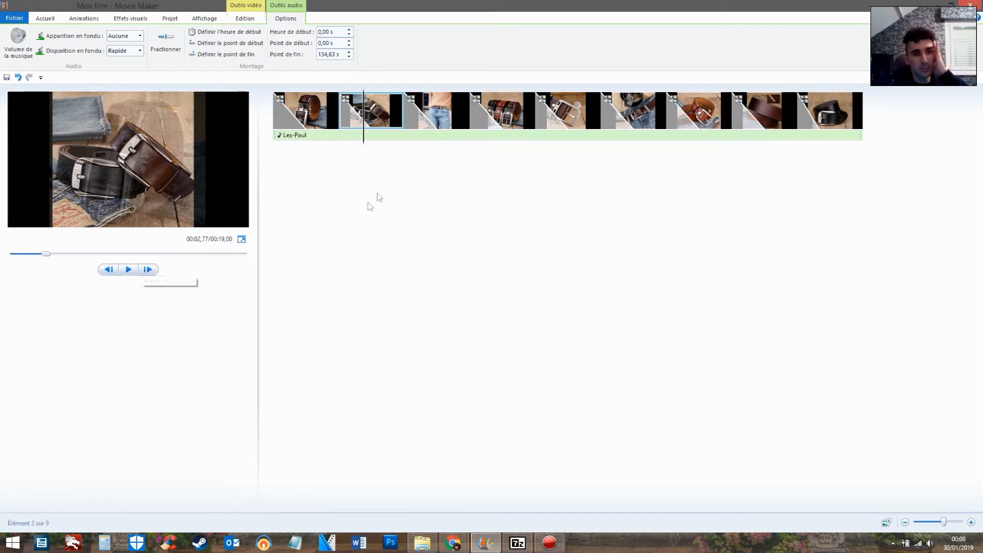
pyautogui.press('Home')
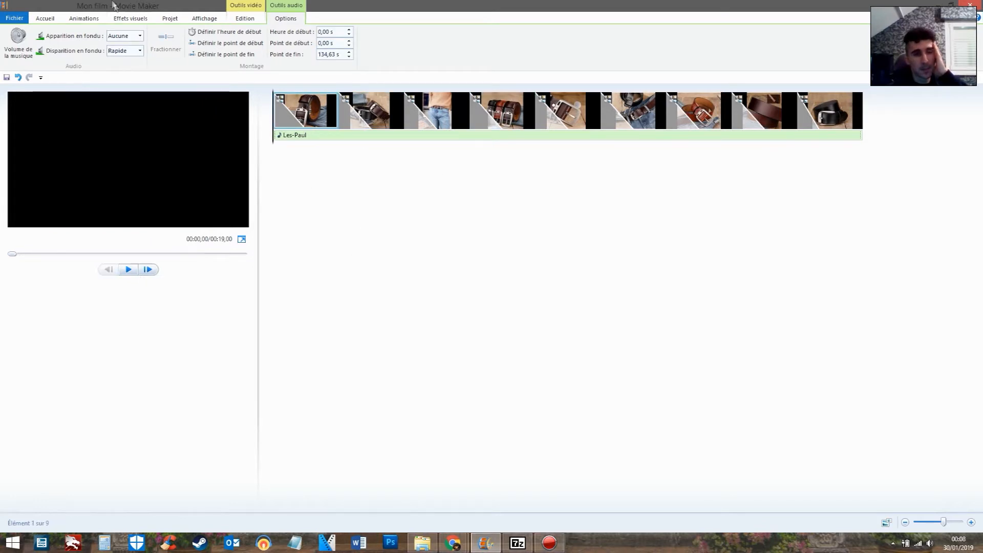
# Add a caption to the slideshow and move it under the first photo, starting at about 0.34 s
pyautogui.click(339, 135)
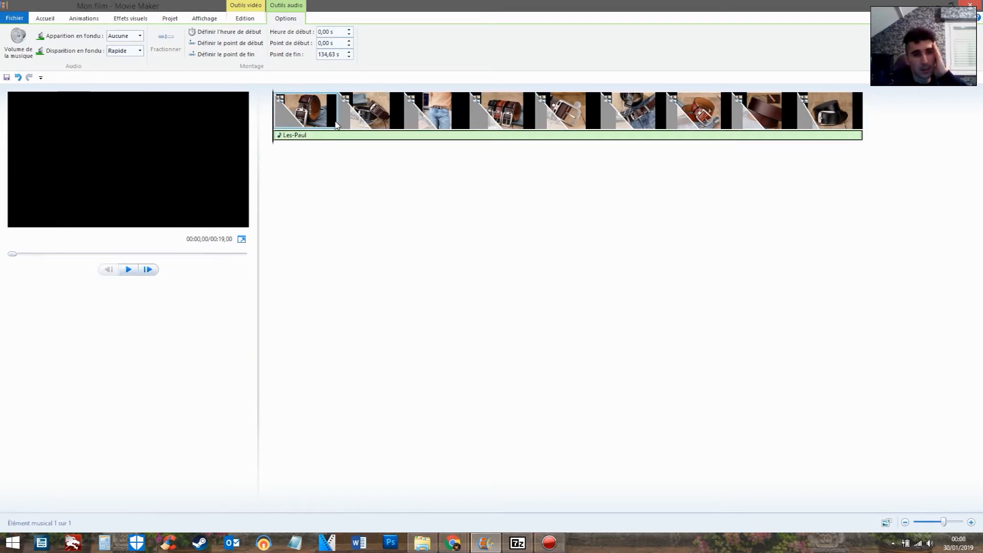
pyautogui.click(45, 18)
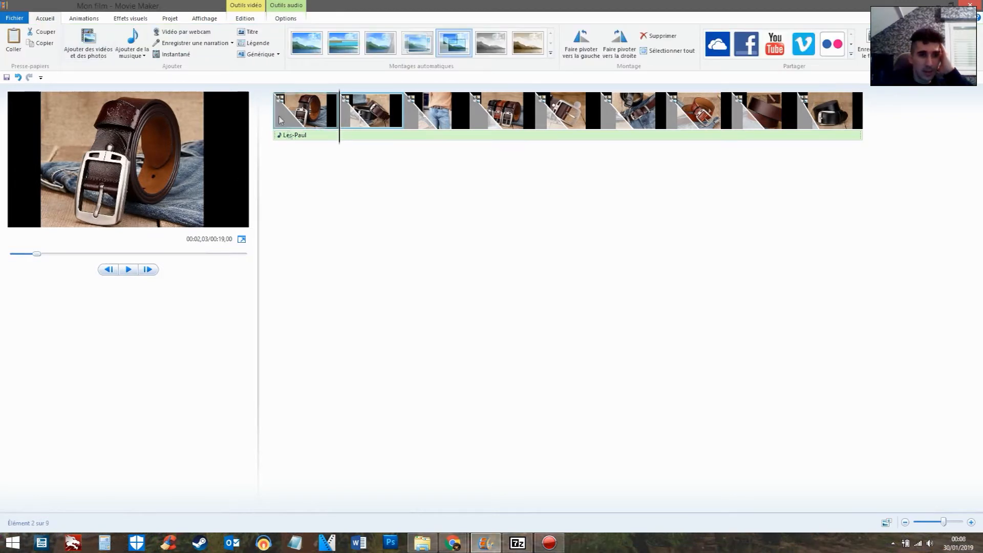
pyautogui.click(267, 45)
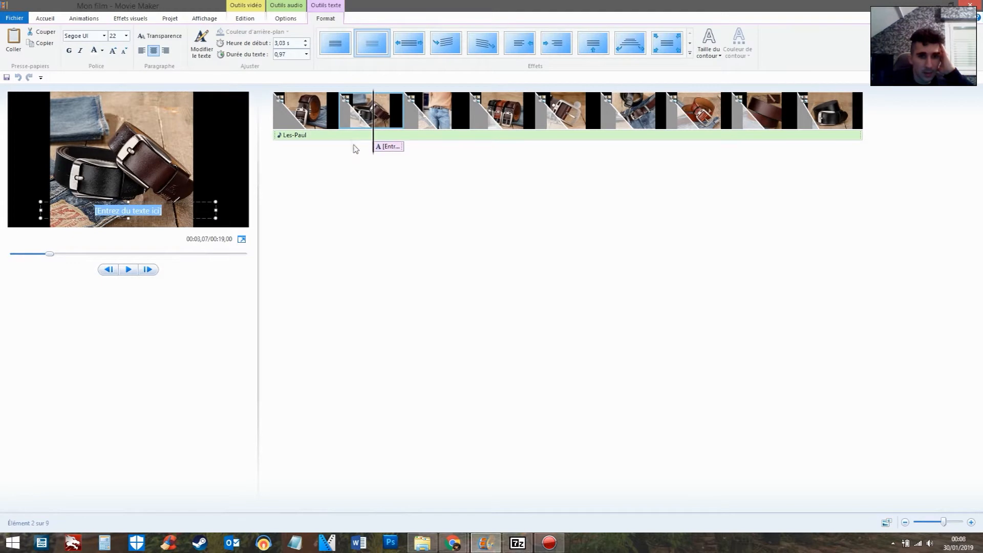
pyautogui.click(380, 147)
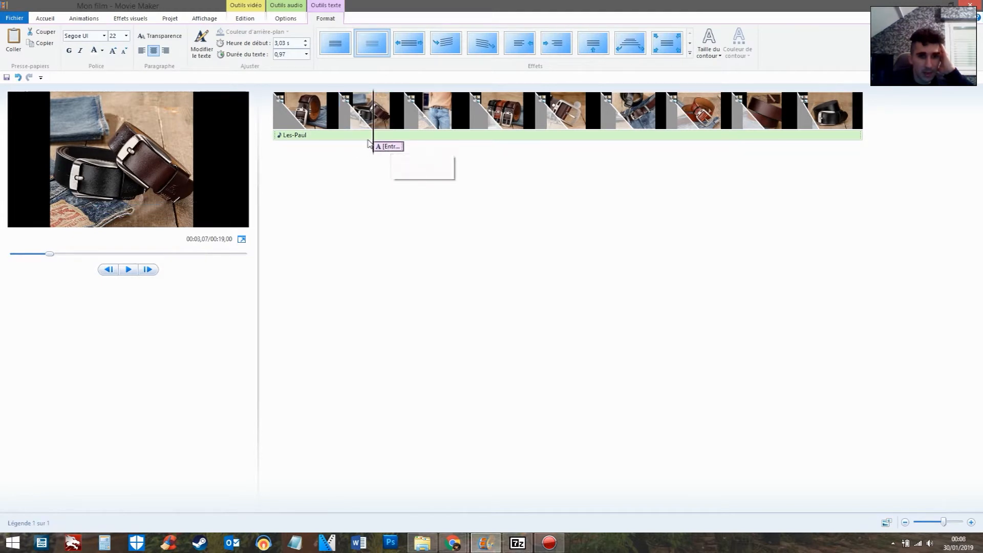
pyautogui.click(304, 136)
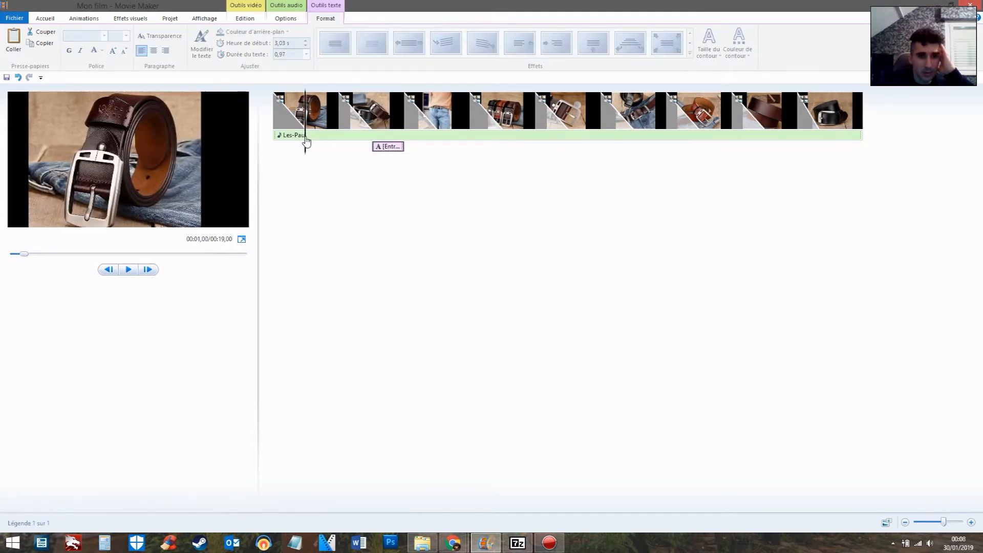
pyautogui.moveTo(381, 148); pyautogui.dragTo(288, 154)
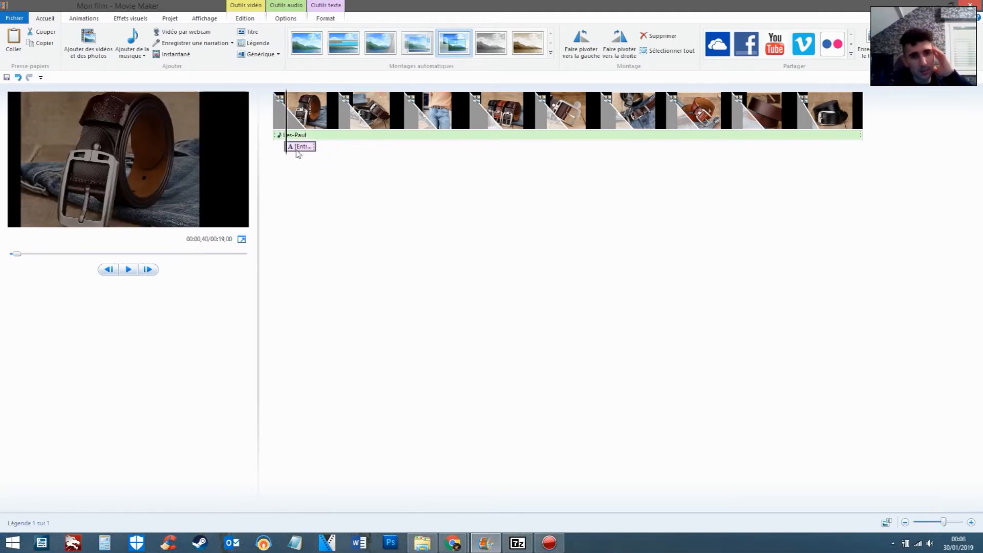
# Replace the caption's placeholder text with "-44% de Réduction"
pyautogui.click(304, 147)
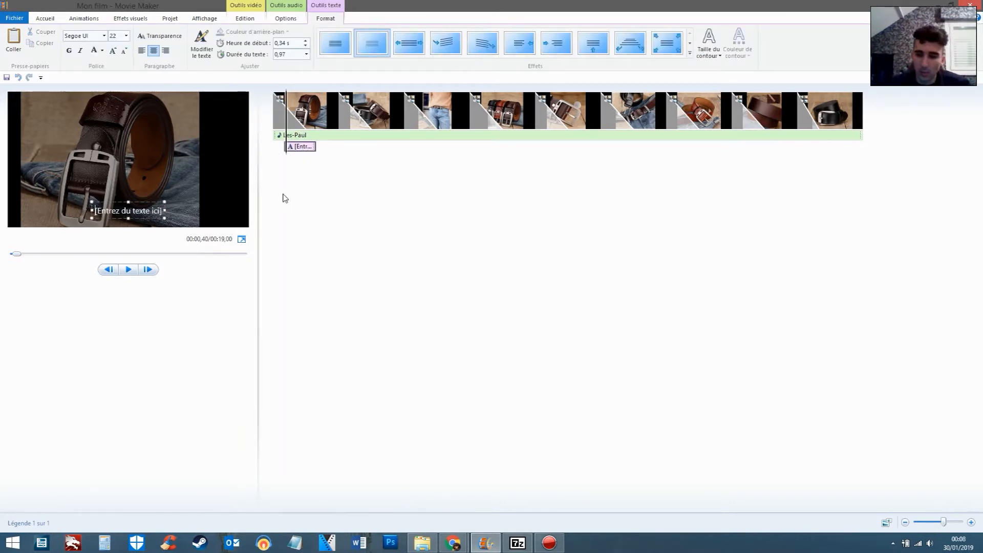
pyautogui.write('%')
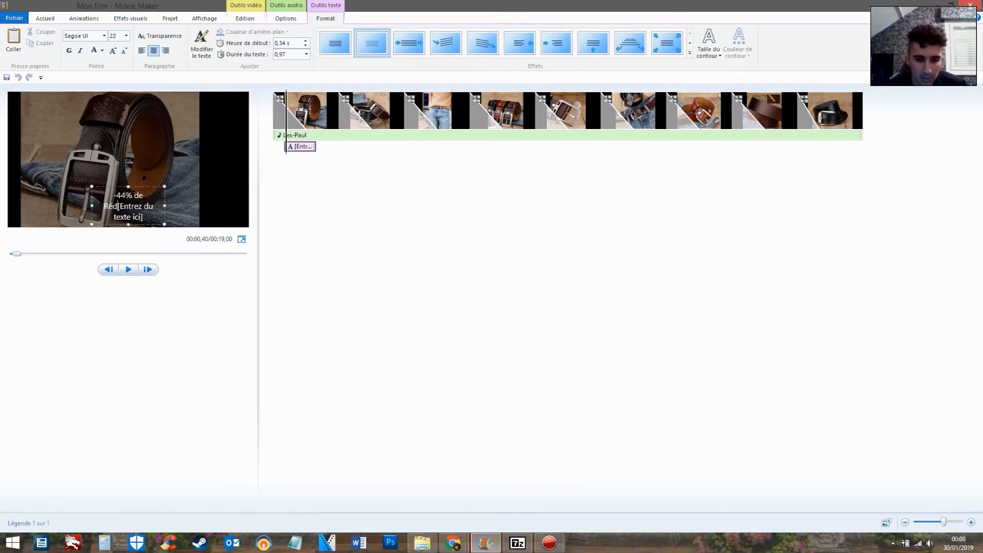
pyautogui.write('de Réduction pendant')
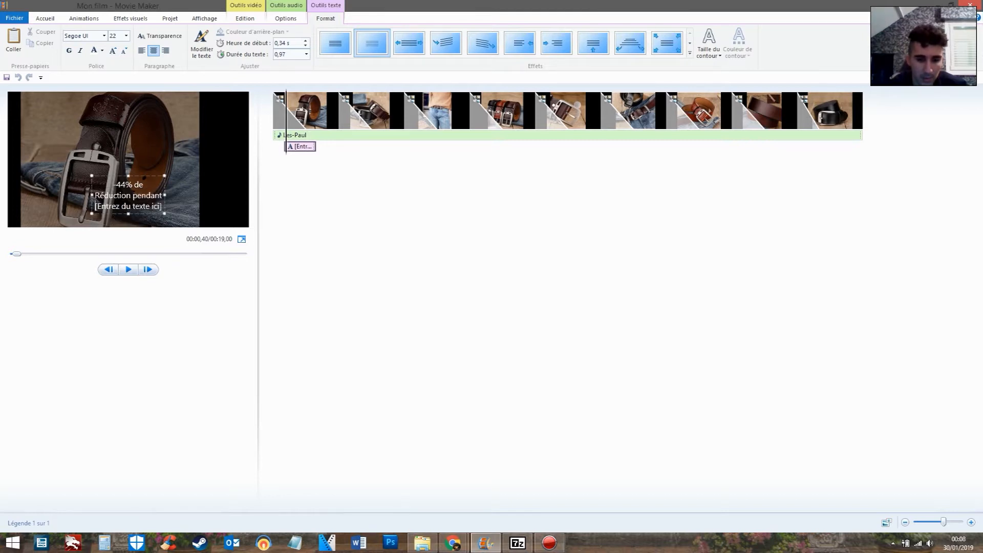
pyautogui.press('BackSpace')
pyautogui.press('BackSpace')
pyautogui.press('BackSpace')
pyautogui.press('BackSpace')
pyautogui.press('BackSpace')
pyautogui.press('BackSpace')
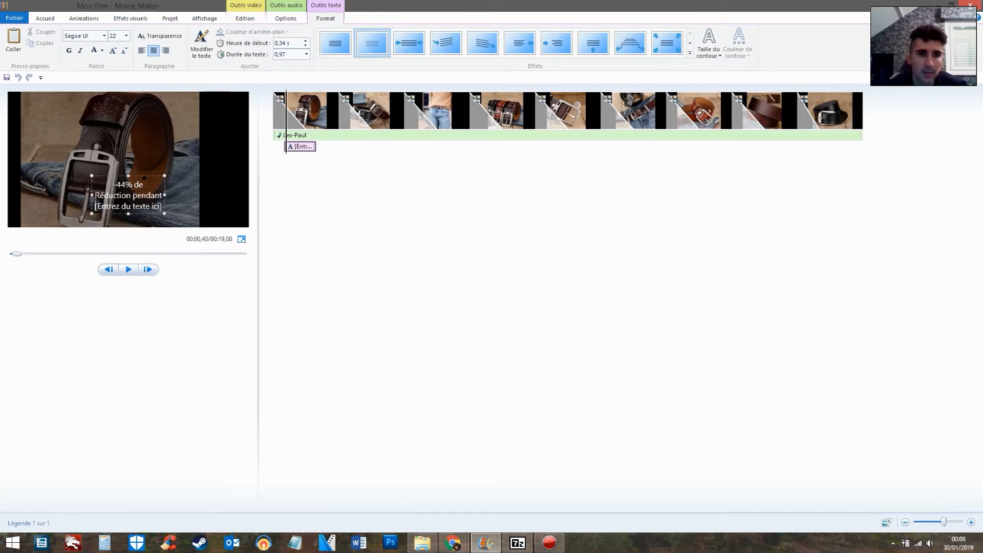
pyautogui.press('BackSpace')
pyautogui.press('BackSpace')
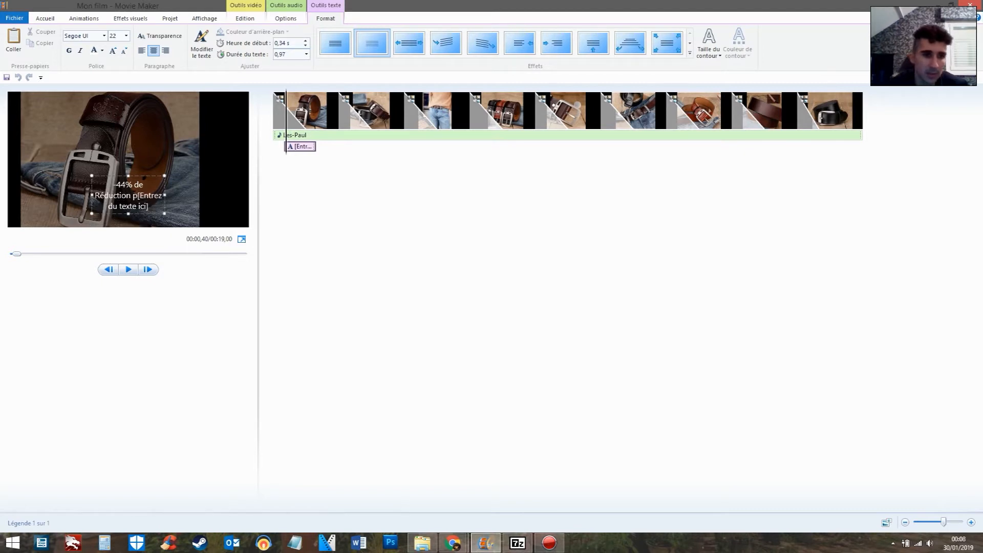
pyautogui.press('BackSpace')
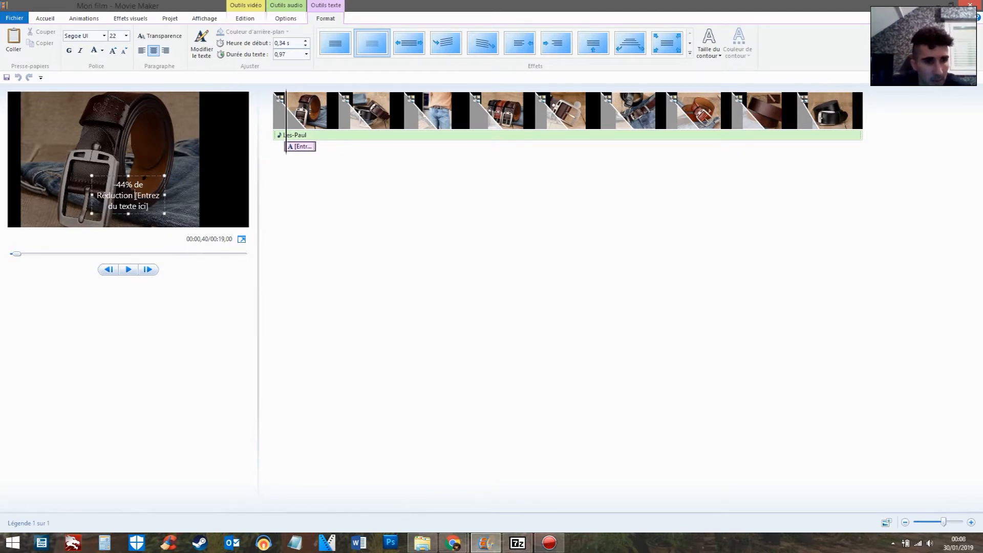
pyautogui.moveTo(136, 196); pyautogui.dragTo(122, 211)
pyautogui.click(149, 207)
pyautogui.press('BackSpace')
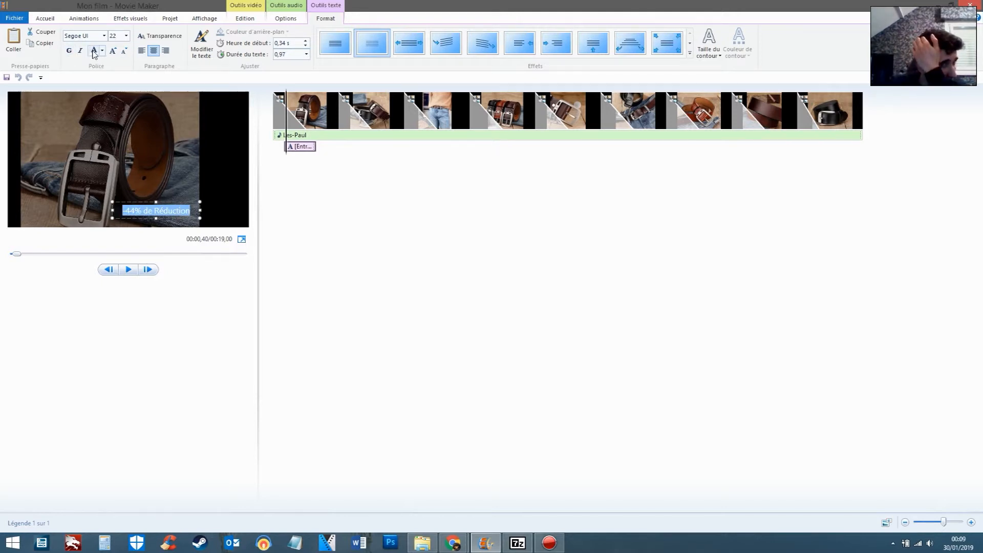
# Set the caption's font size to 36, then widen and reposition its text box so it fits on one line
pyautogui.click(126, 36)
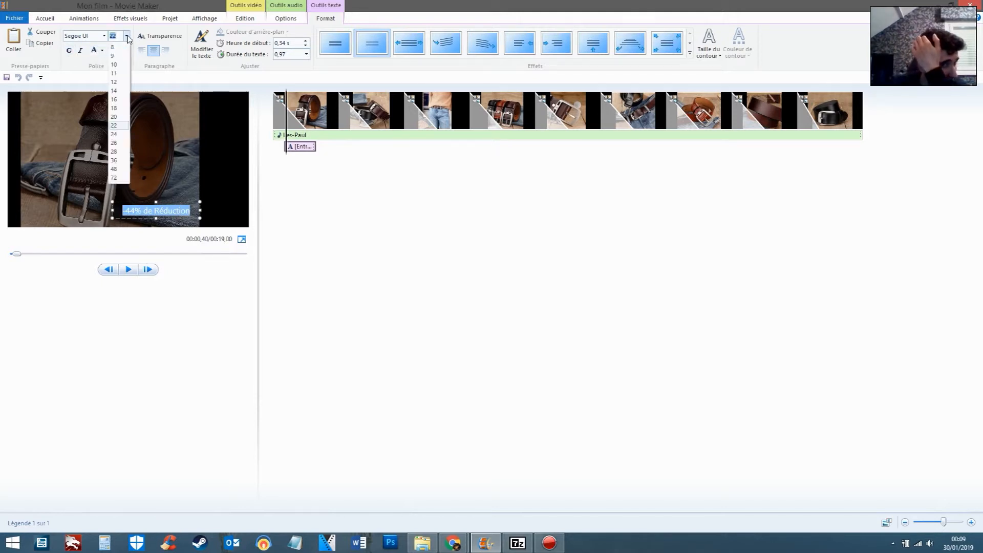
pyautogui.click(114, 160)
pyautogui.moveTo(111, 212); pyautogui.dragTo(39, 210)
pyautogui.moveTo(160, 201)
pyautogui.mouseDown()
pyautogui.moveTo(205, 198)
pyautogui.moveTo(166, 202)
pyautogui.mouseUp()
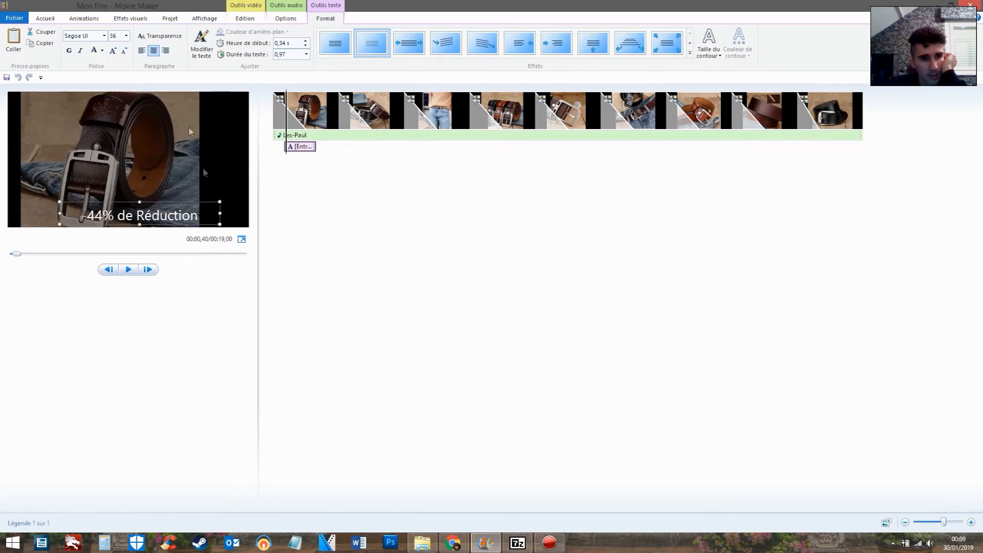
pyautogui.click(220, 306)
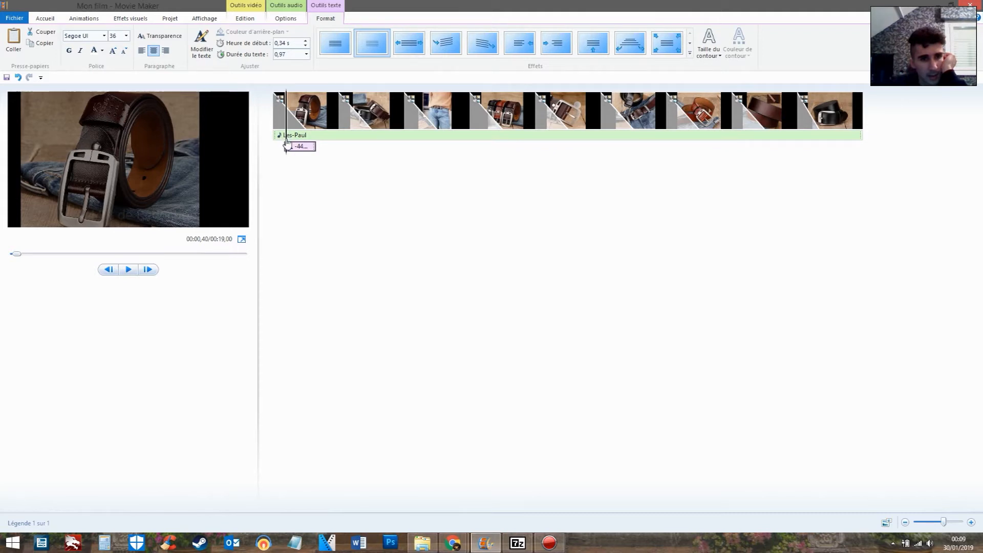
# Preview the caption over the first photo and try to stretch it directly on the timeline
pyautogui.click(263, 147)
pyautogui.press('space')
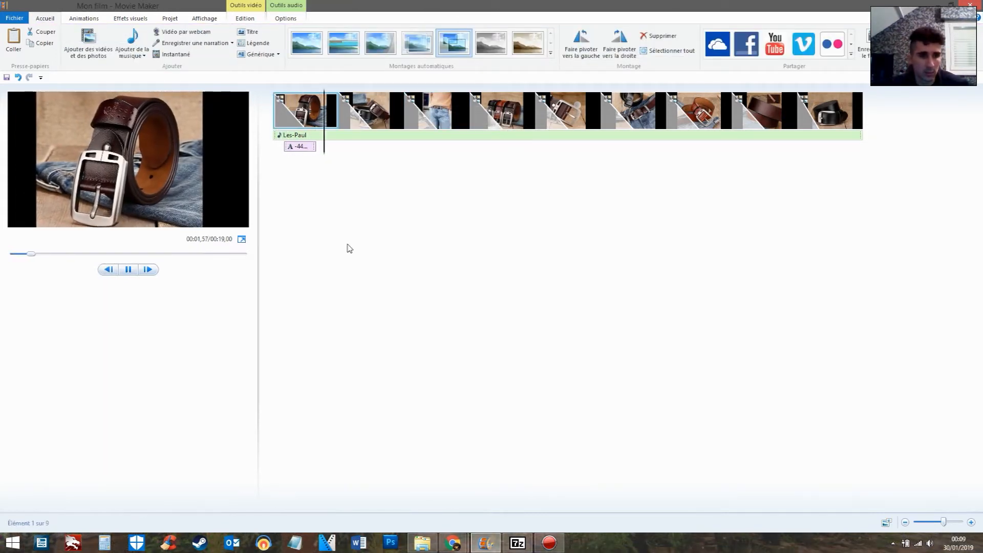
pyautogui.click(315, 148)
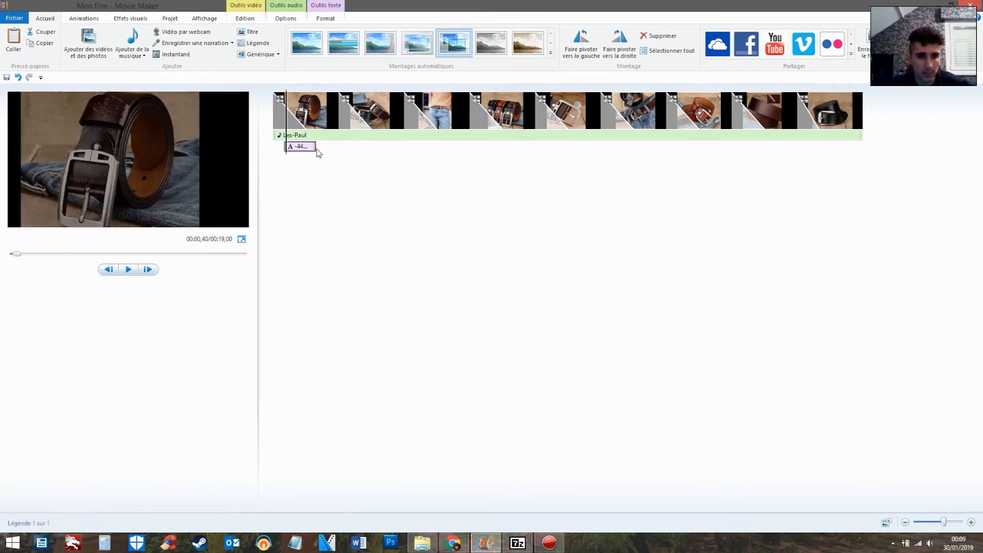
pyautogui.moveTo(316, 150); pyautogui.dragTo(288, 155)
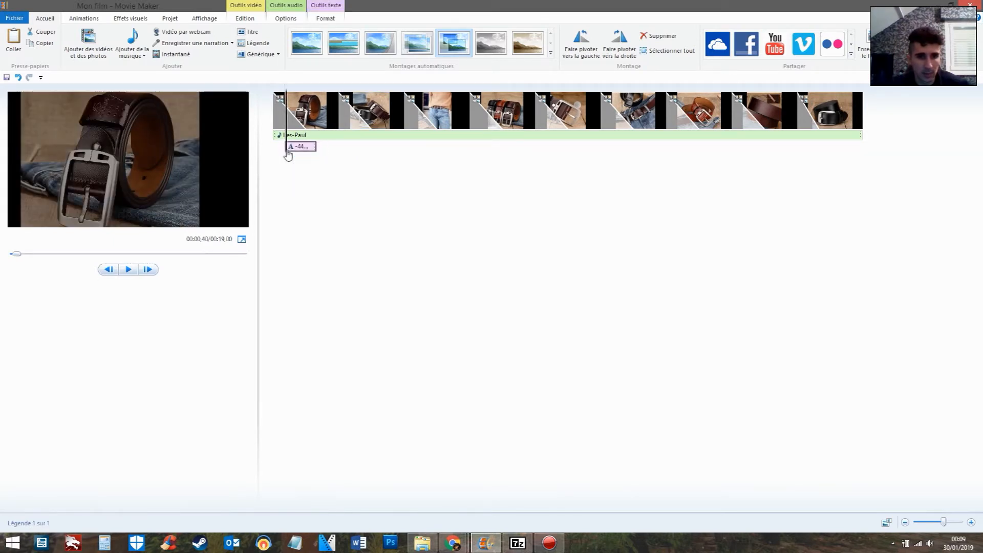
pyautogui.moveTo(313, 151)
pyautogui.mouseDown()
pyautogui.moveTo(323, 156)
pyautogui.moveTo(313, 160)
pyautogui.moveTo(316, 150)
pyautogui.mouseUp()
pyautogui.rightClick(316, 149)
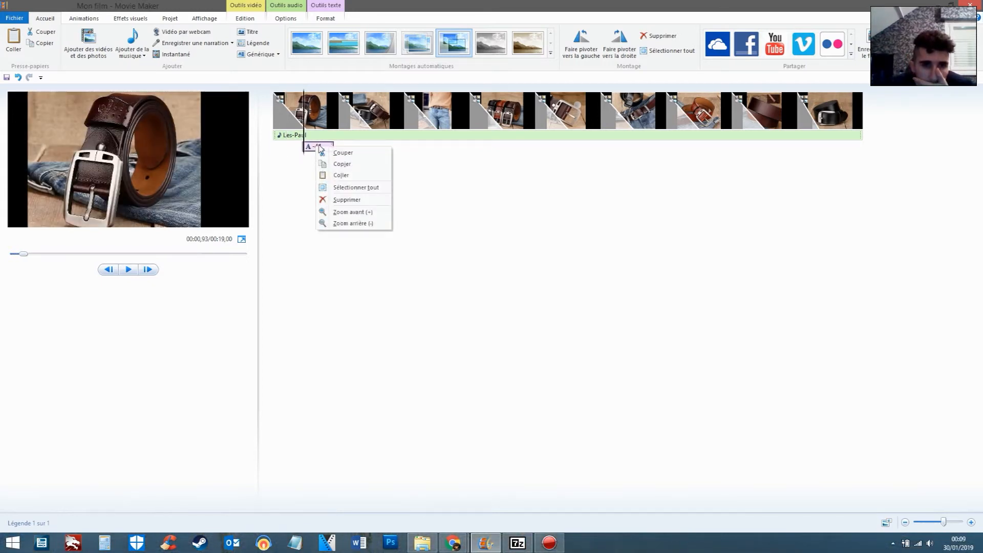
pyautogui.click(500, 186)
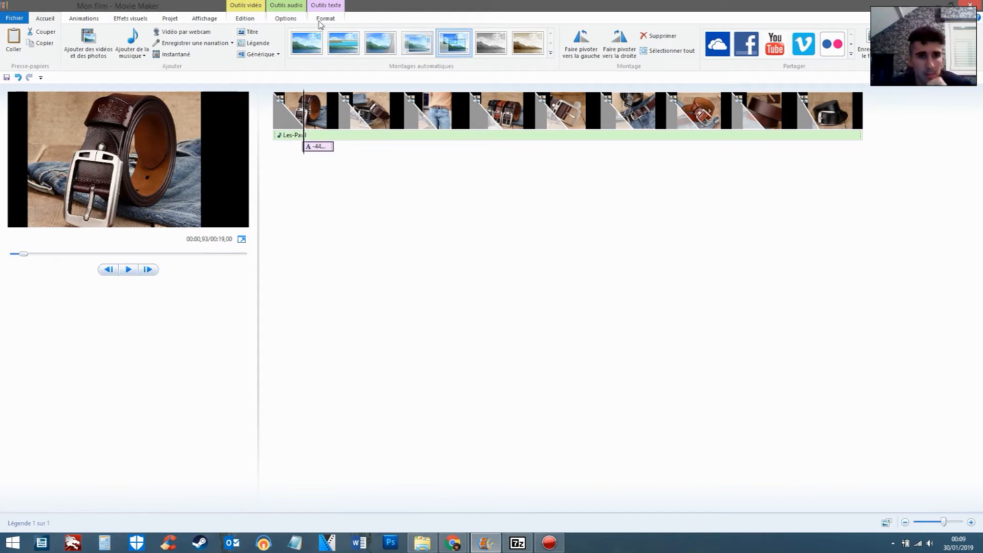
# Set the caption's text duration to 3.00 s and move it to the very start of the video, checking it in a short preview
pyautogui.click(322, 20)
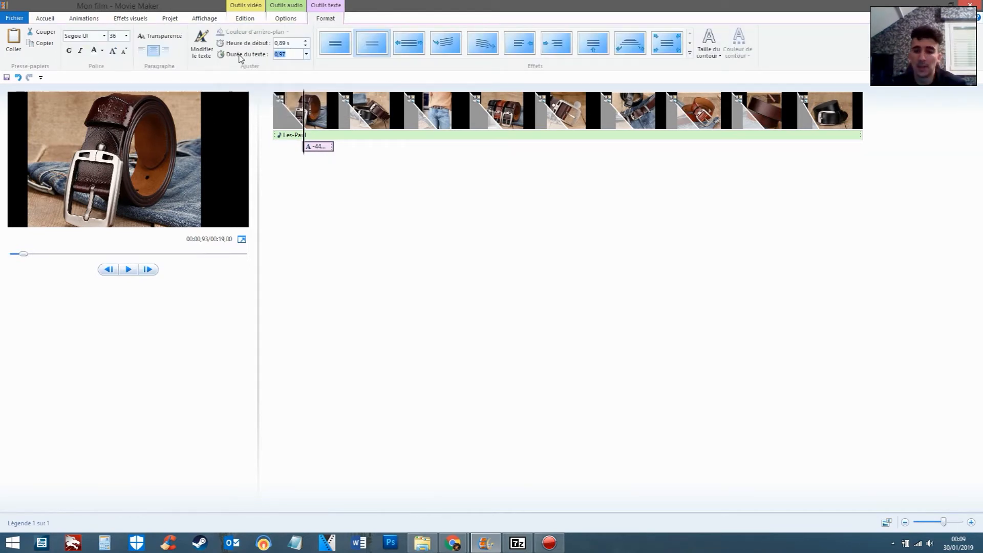
pyautogui.press('Return')
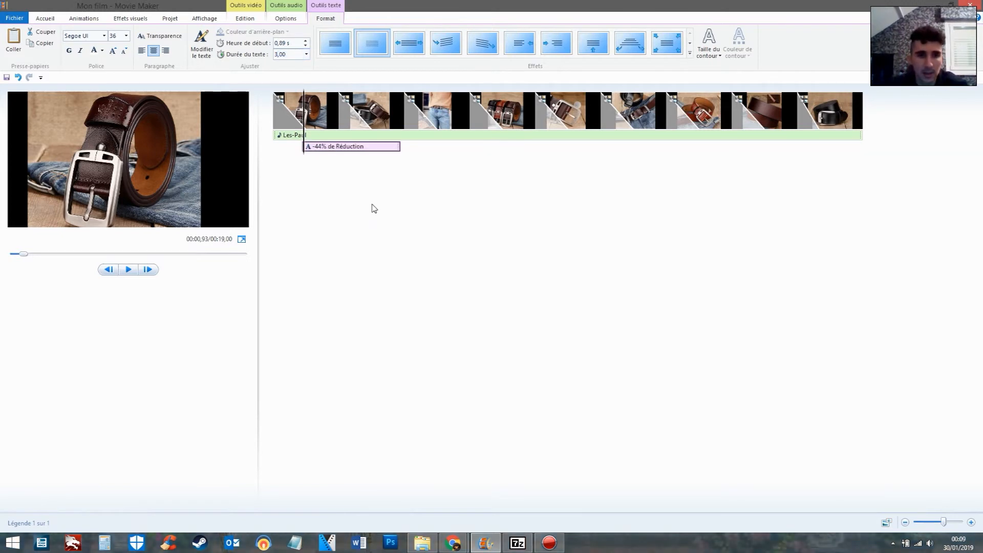
pyautogui.moveTo(361, 149); pyautogui.dragTo(276, 148)
pyautogui.click(129, 270)
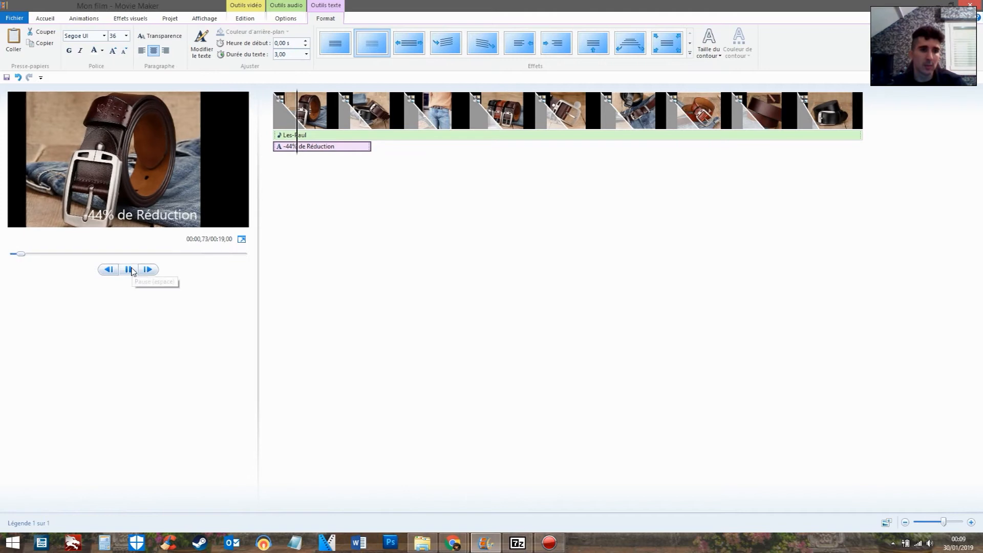
pyautogui.click(129, 270)
# Move the caption to start at 2.00 s, with the second photo, and preview the video from the beginning
pyautogui.moveTo(309, 153); pyautogui.dragTo(341, 158)
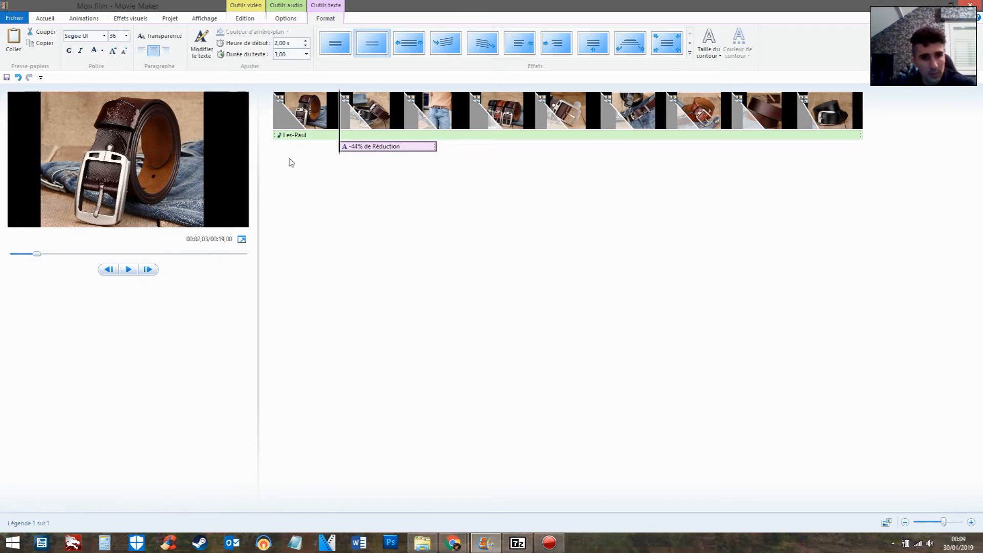
pyautogui.click(280, 136)
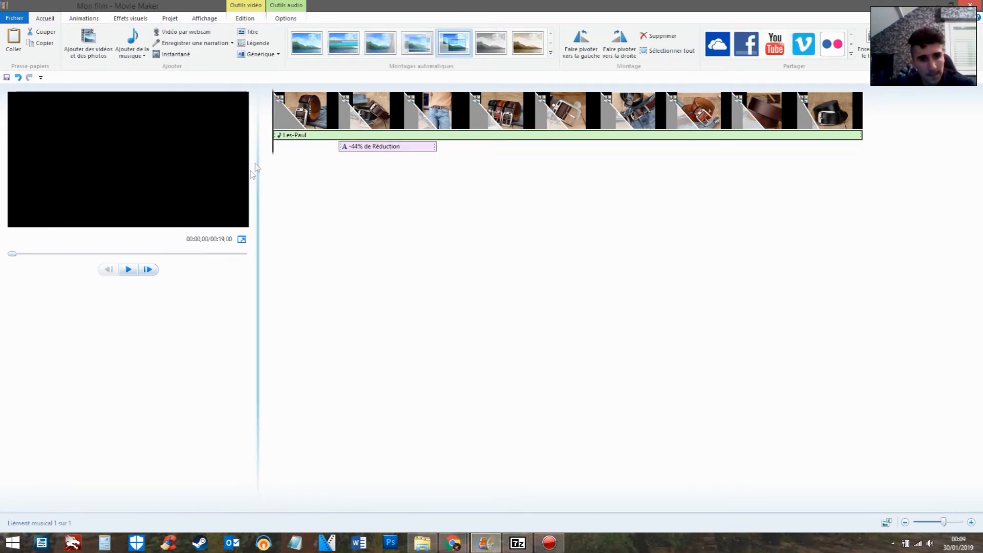
pyautogui.click(129, 269)
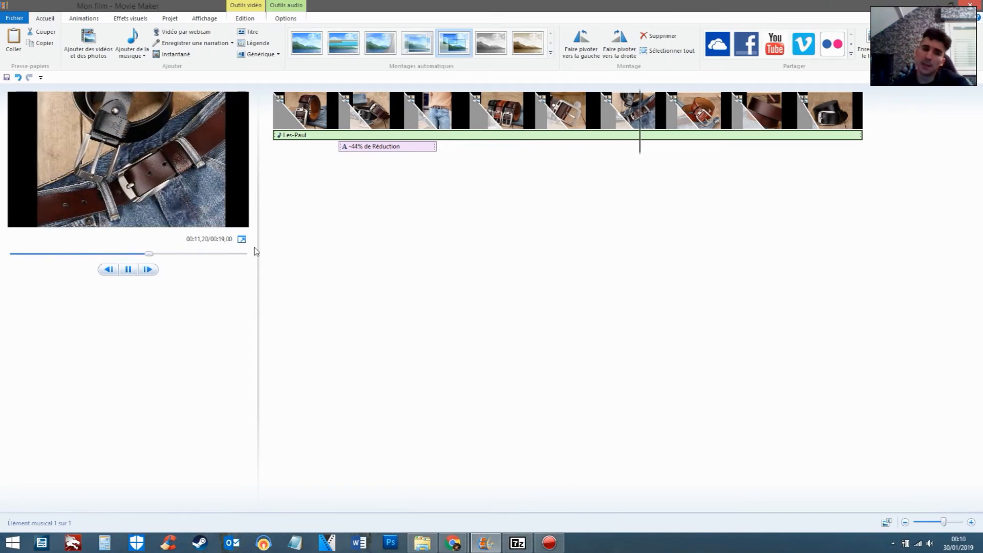
pyautogui.click(129, 269)
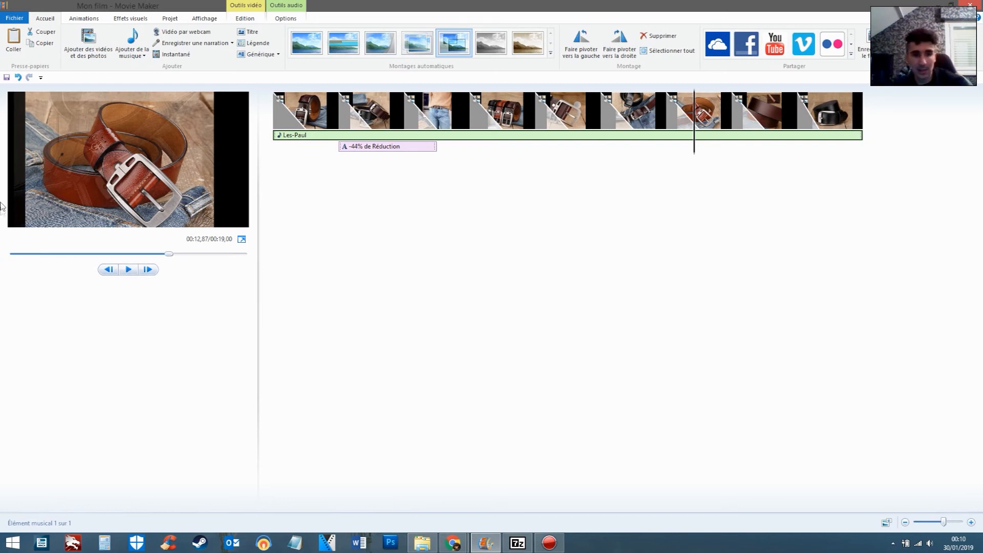
# Replay the video from the first photo and pause it on the seventh photo
pyautogui.click(275, 125)
pyautogui.click(129, 269)
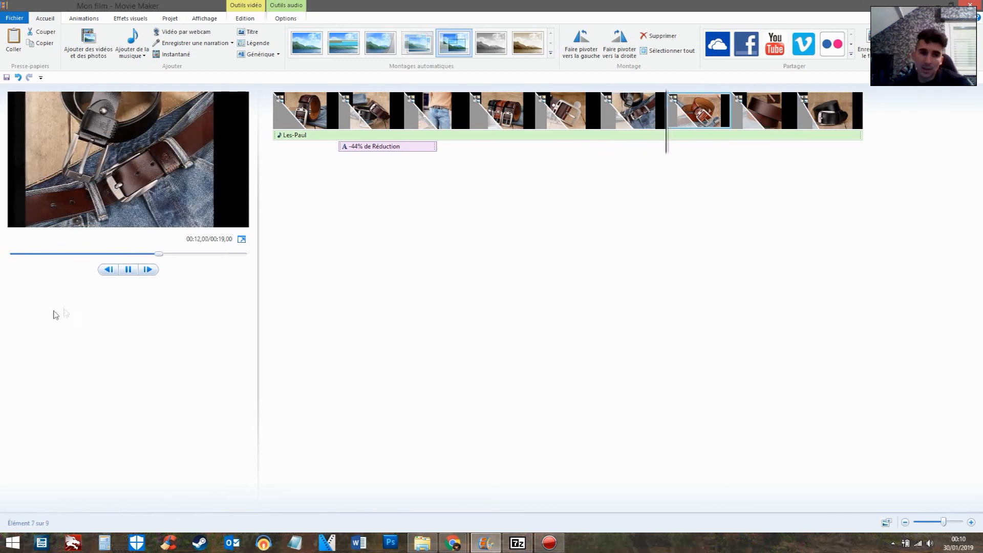
pyautogui.press('space')
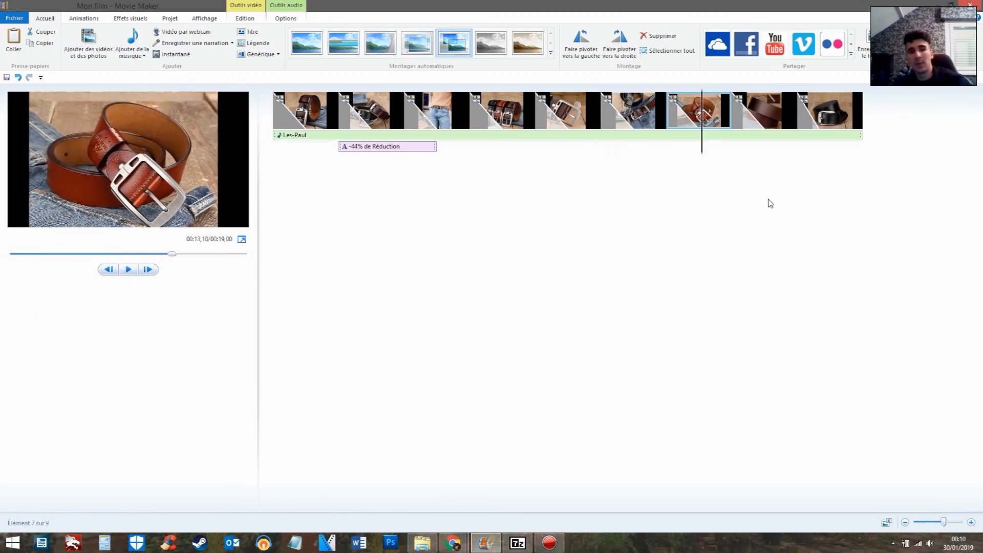